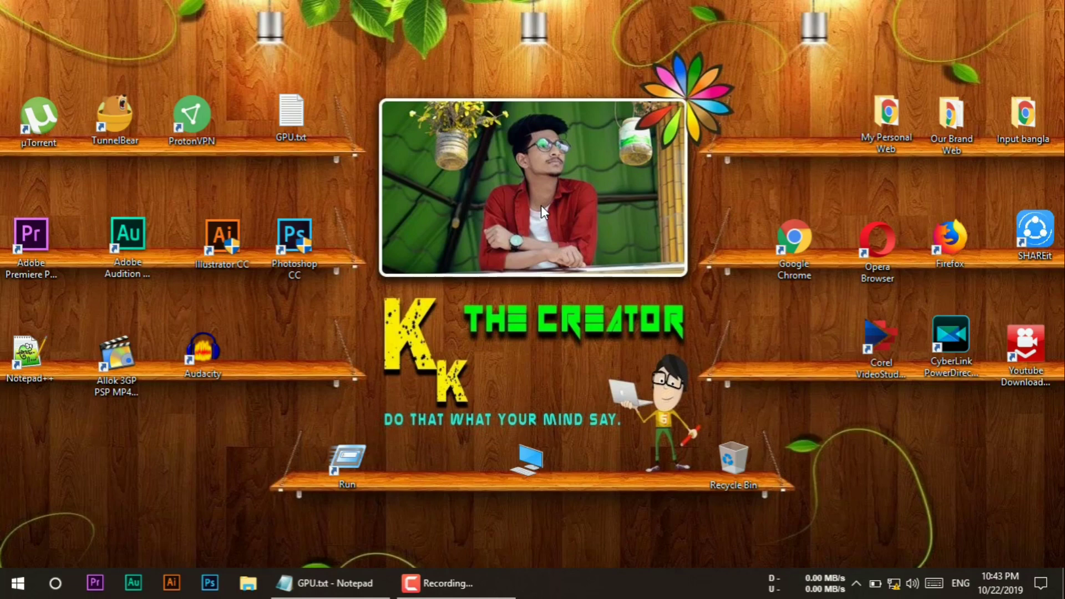
right_click(458, 191)
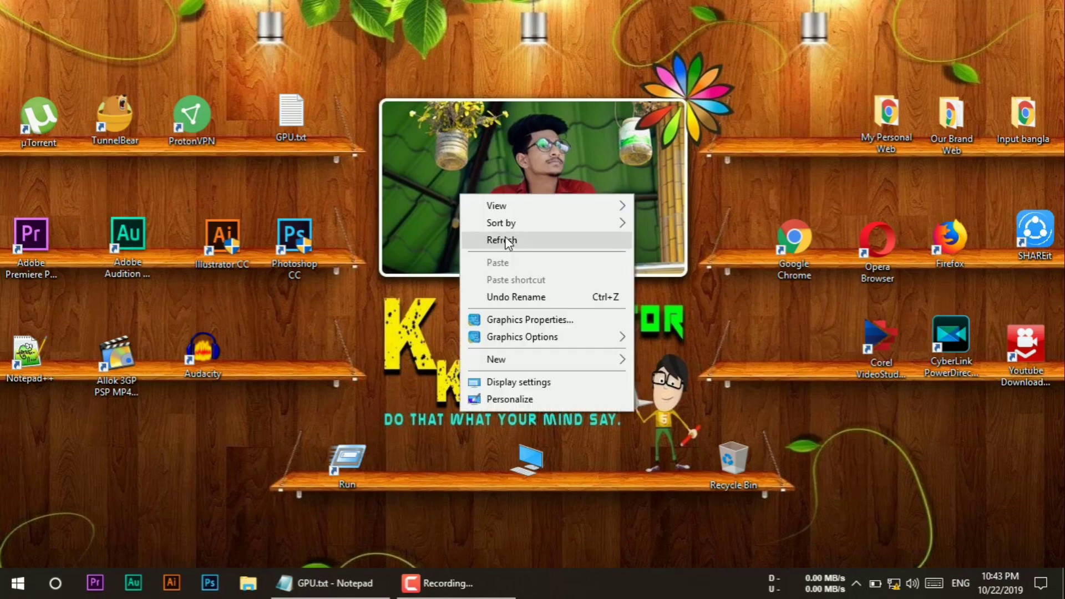
click(509, 238)
right_click(483, 212)
click(525, 260)
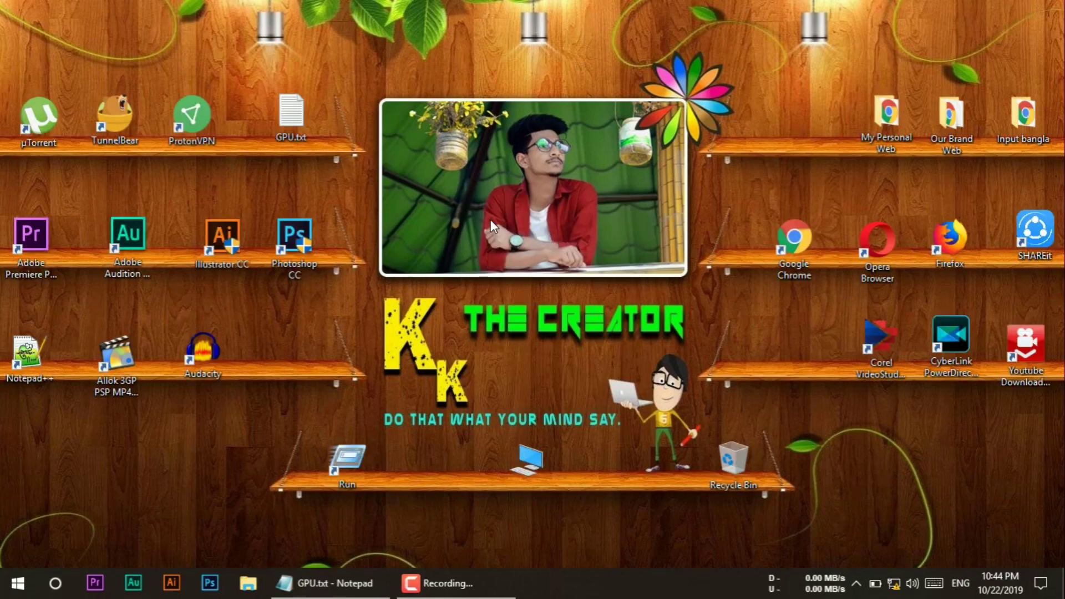
right_click(456, 189)
click(497, 232)
right_click(458, 183)
click(519, 236)
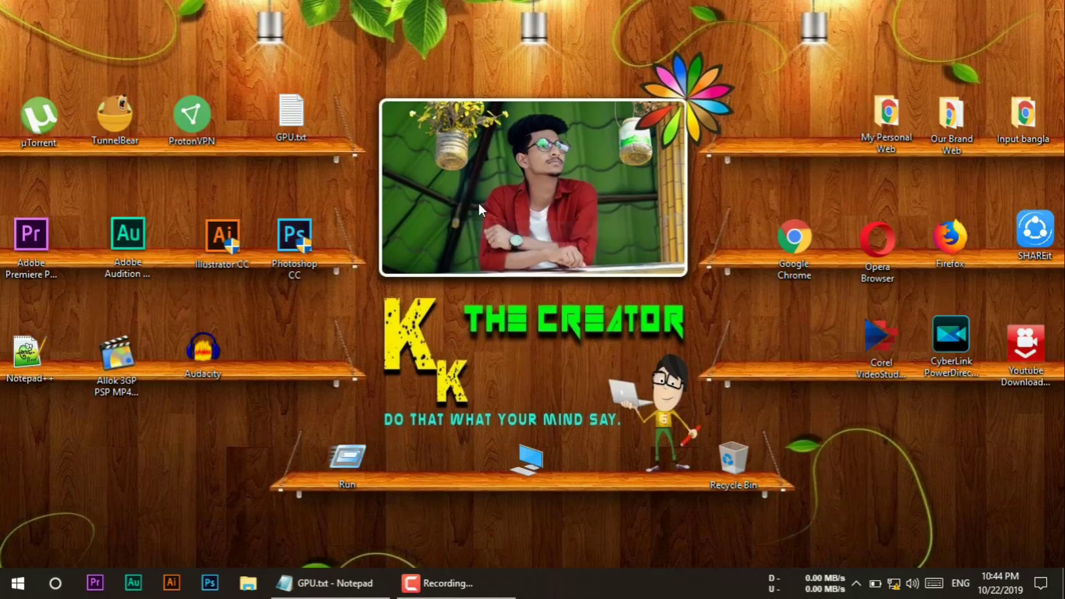
right_click(478, 203)
click(524, 255)
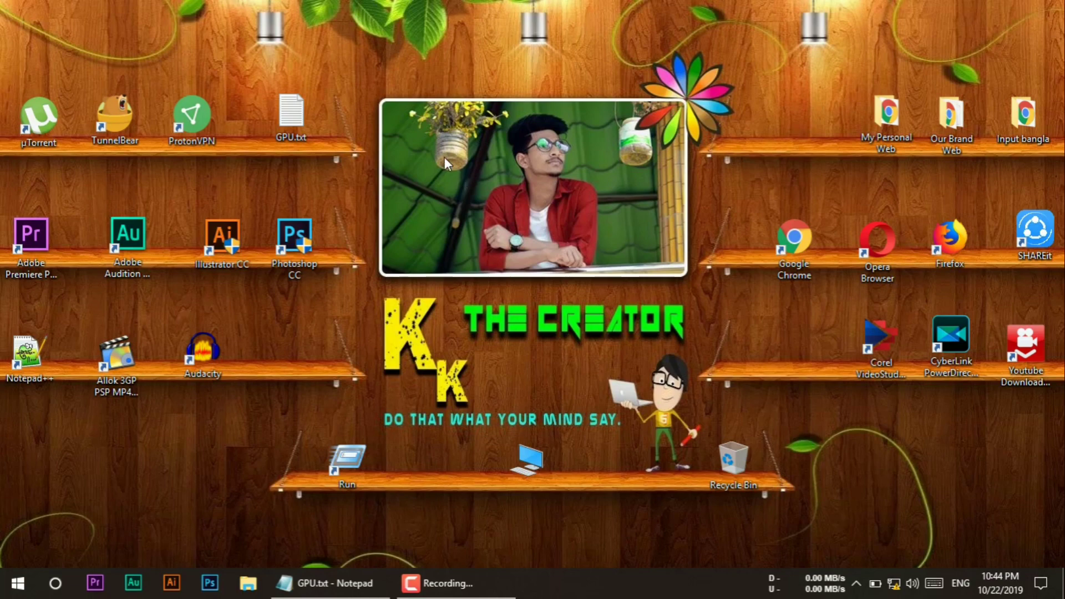
right_click(444, 157)
click(483, 202)
right_click(467, 187)
click(505, 234)
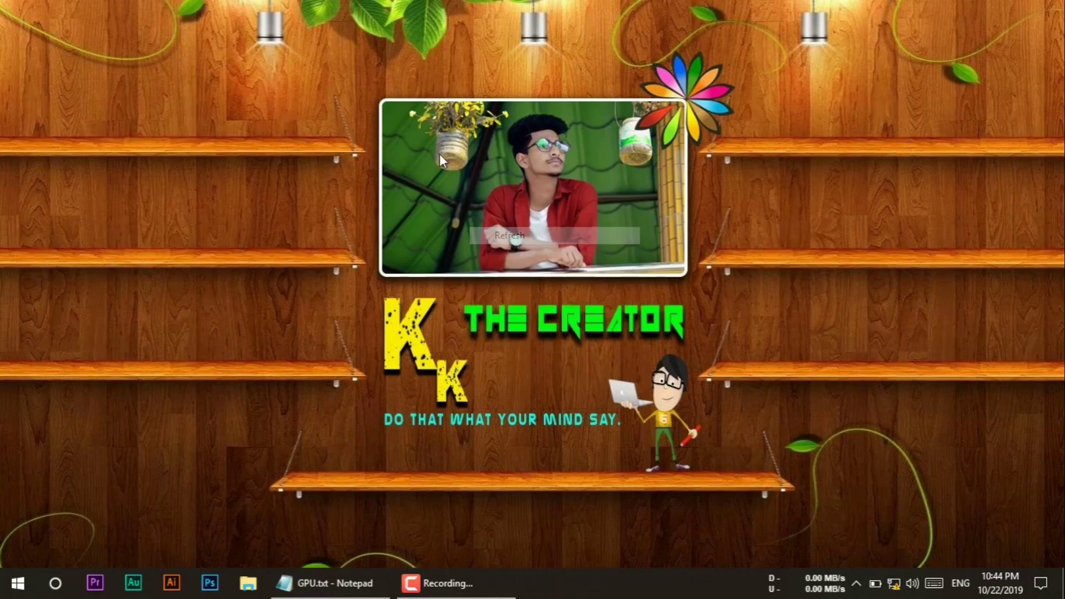
right_click(440, 155)
click(476, 197)
right_click(432, 163)
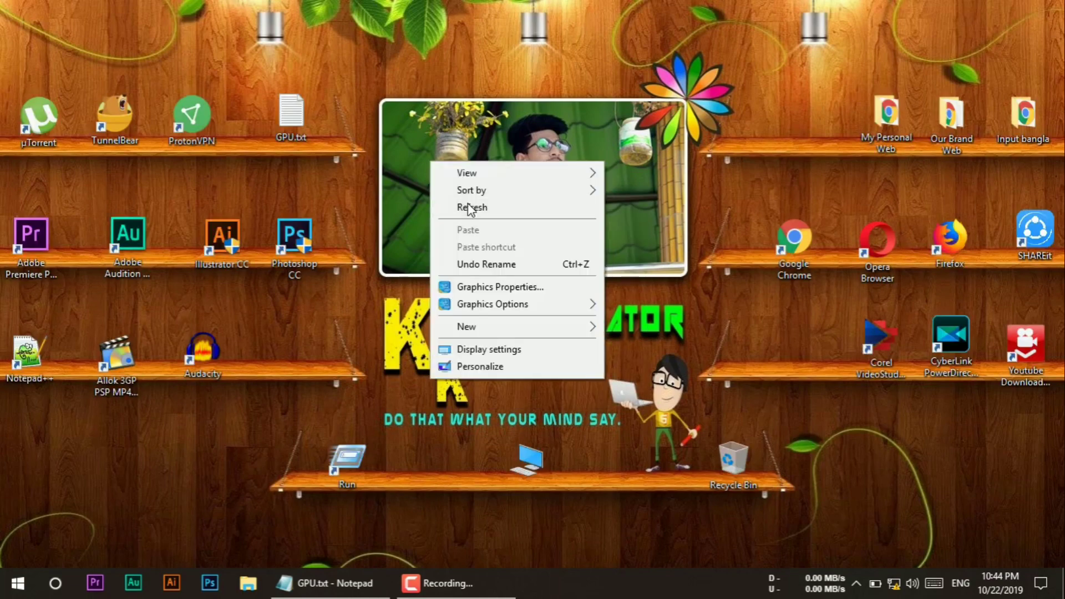
click(469, 208)
right_click(432, 164)
click(469, 210)
right_click(432, 162)
click(472, 209)
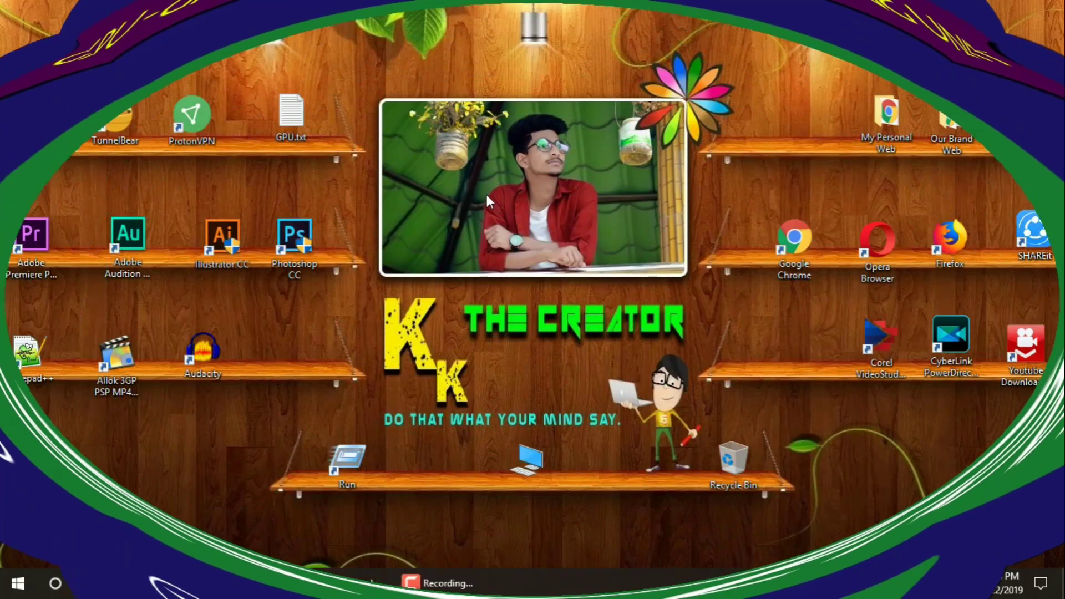
right_click(487, 194)
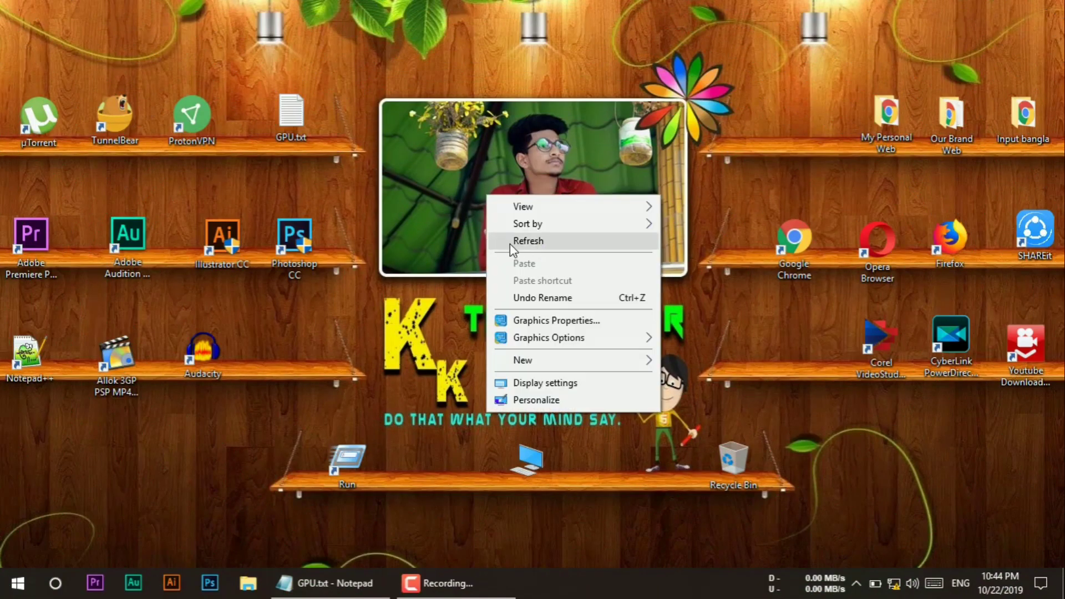
click(510, 243)
right_click(432, 192)
click(502, 241)
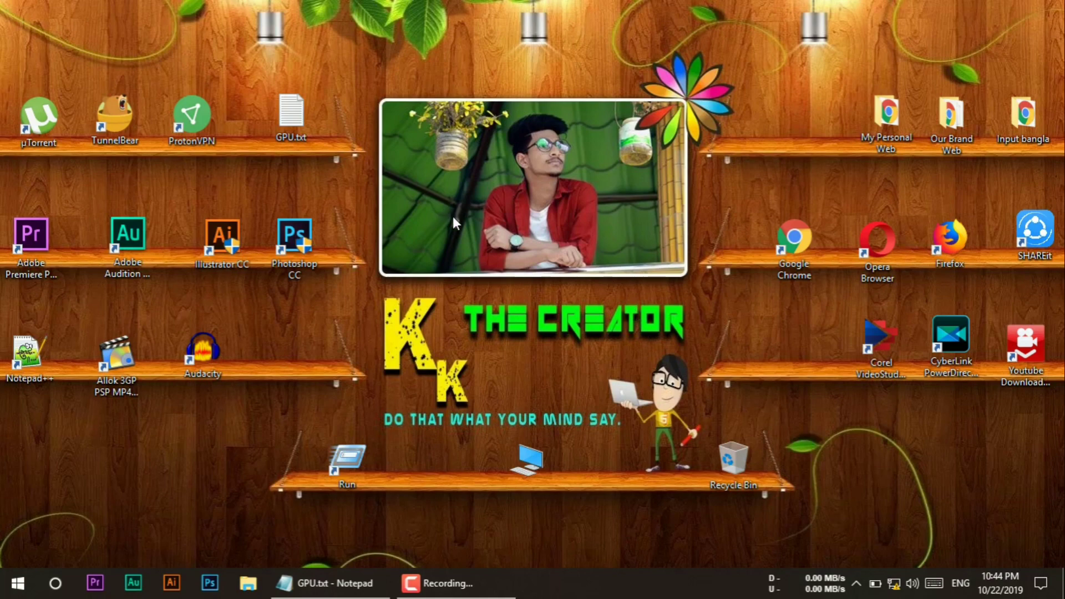
right_click(442, 199)
click(484, 244)
right_click(454, 177)
click(498, 223)
right_click(498, 223)
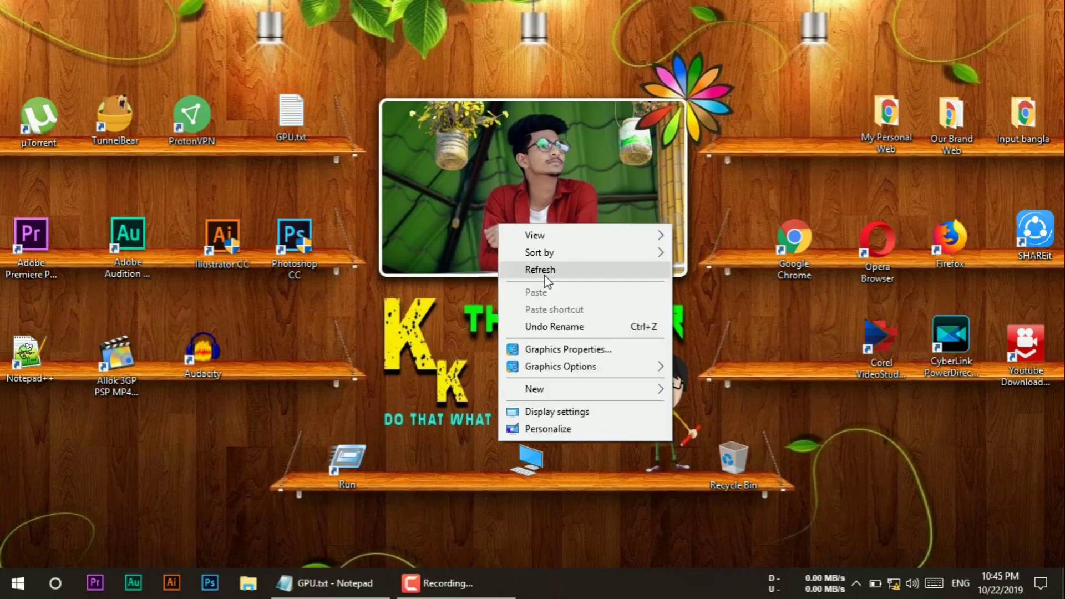
click(544, 275)
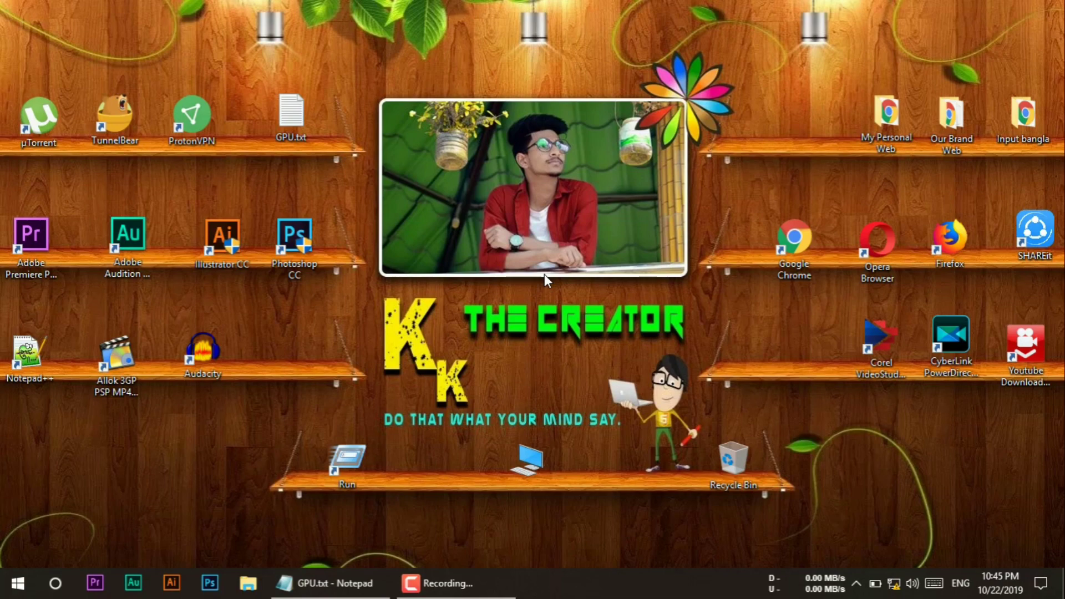
right_click(443, 182)
click(469, 227)
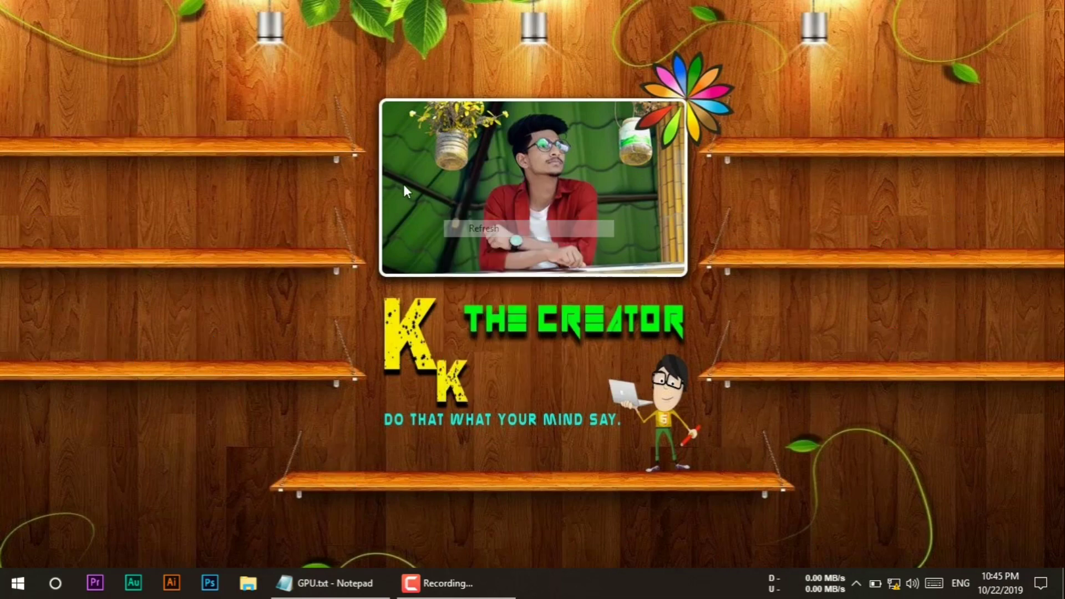
right_click(404, 184)
click(438, 229)
right_click(426, 173)
click(479, 222)
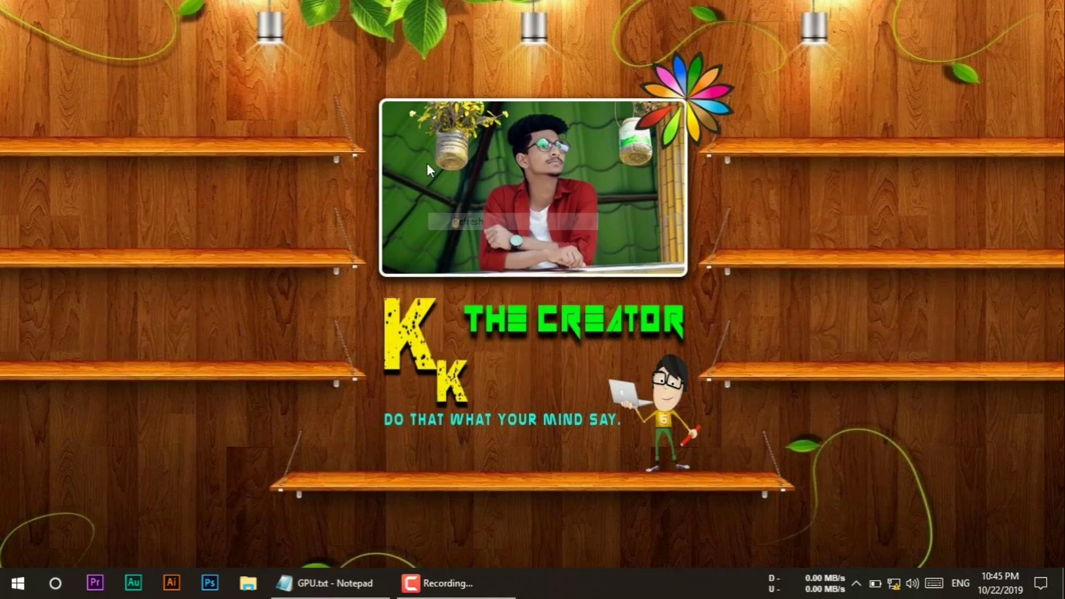
right_click(427, 163)
click(503, 219)
right_click(459, 184)
click(498, 228)
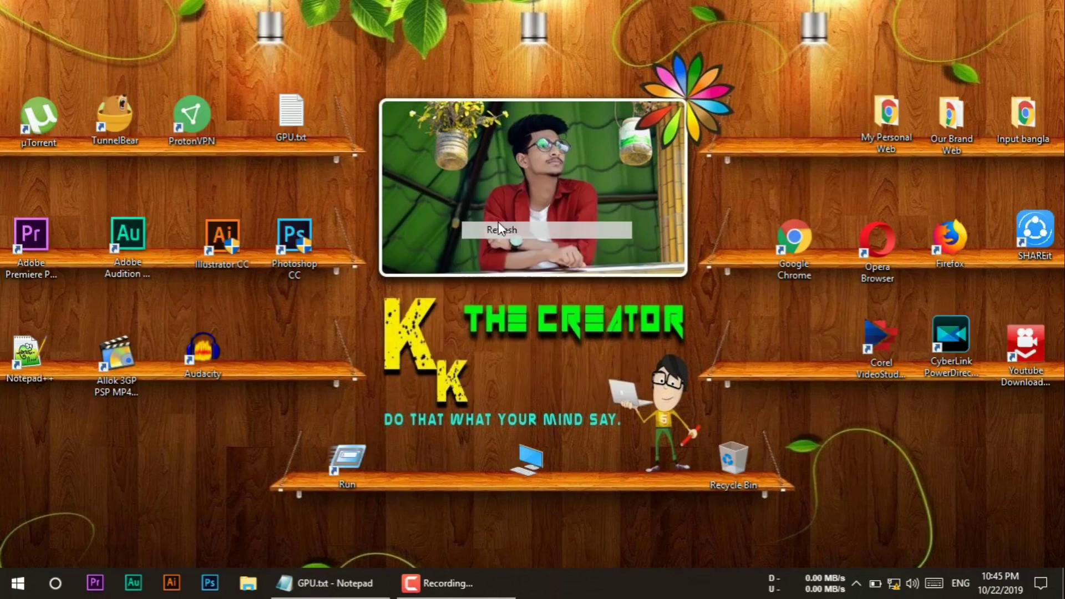
right_click(456, 187)
click(520, 241)
right_click(461, 194)
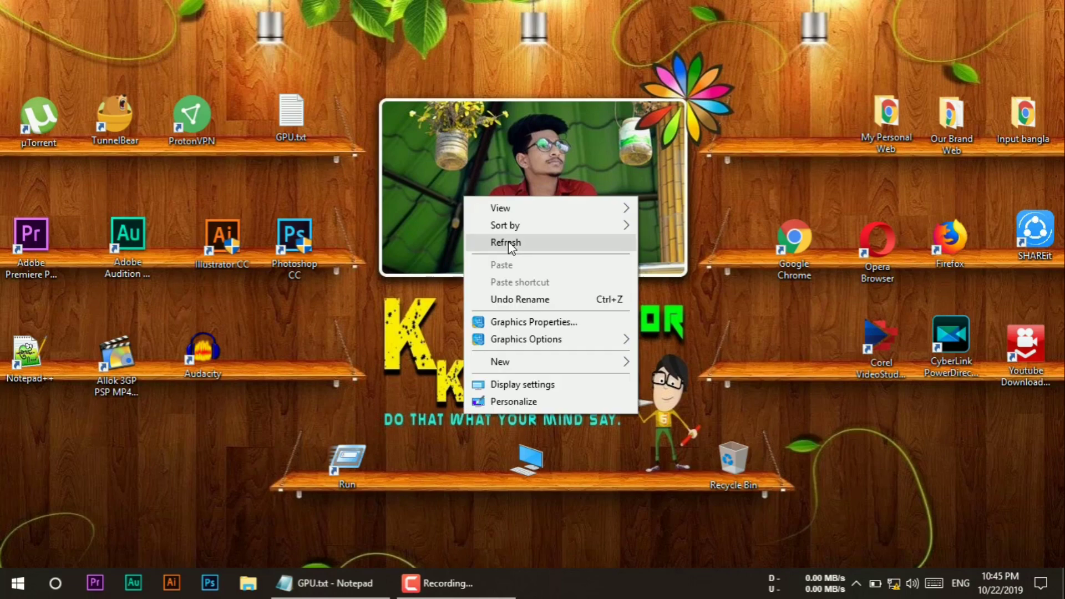
click(505, 240)
right_click(447, 192)
right_click(415, 175)
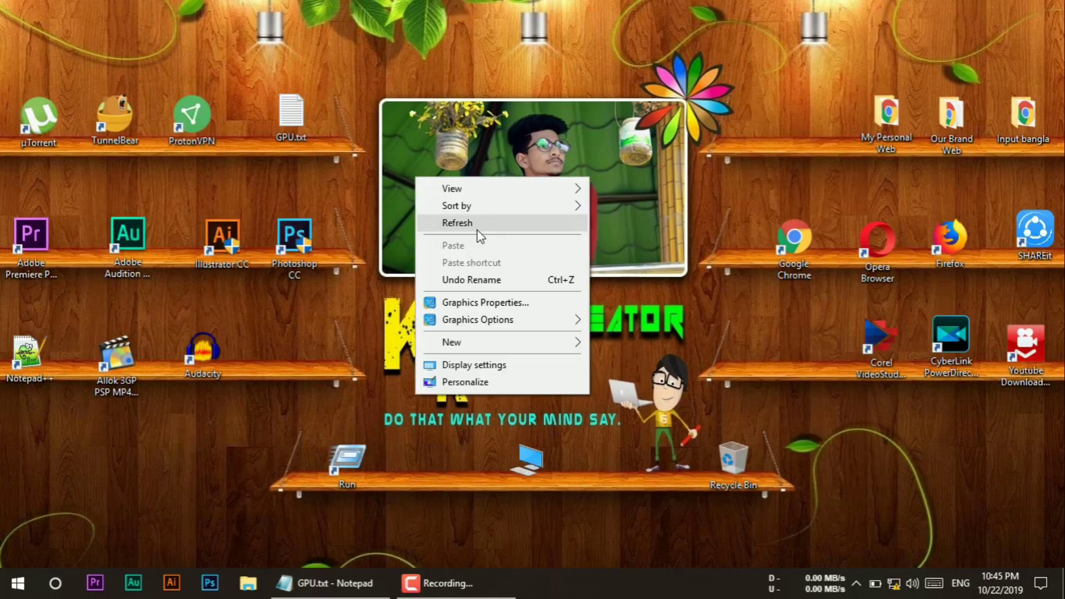
click(478, 233)
right_click(433, 197)
click(481, 244)
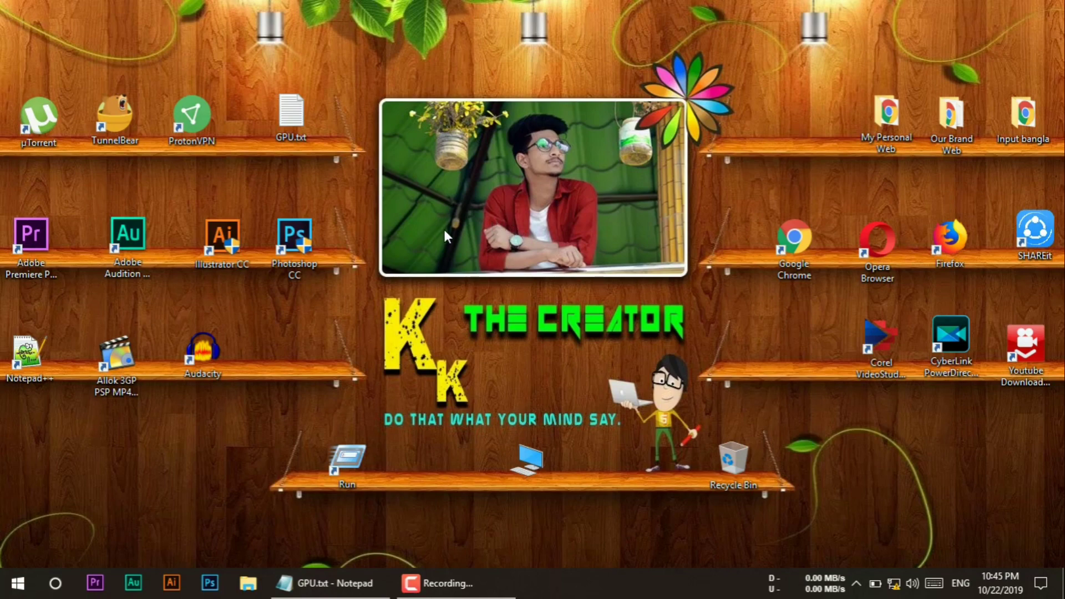
right_click(475, 238)
click(506, 281)
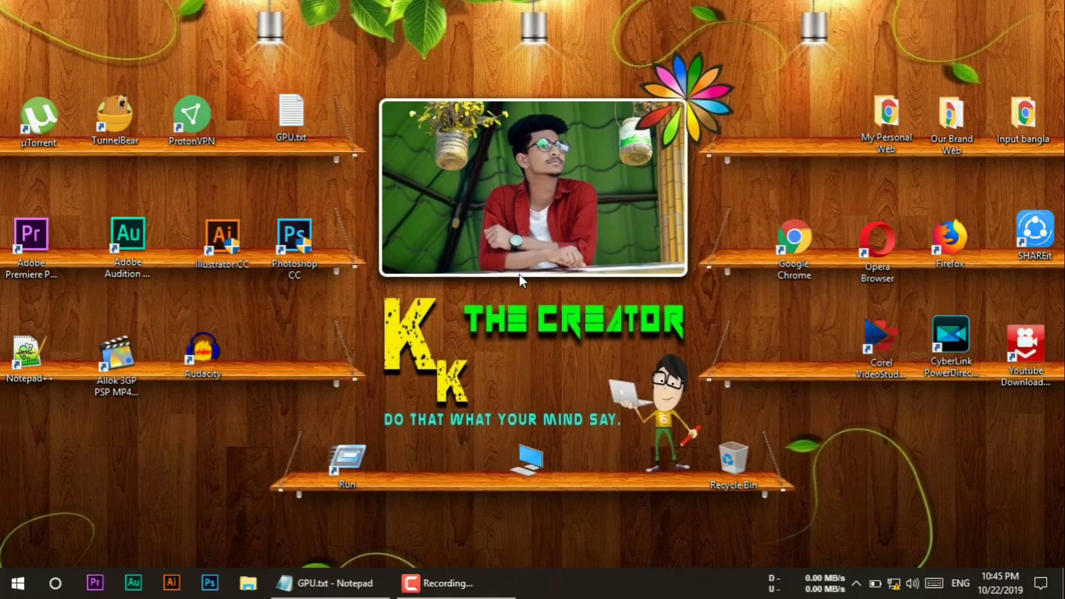
Search the computer for dxdiag and run the DirectX Diagnostic Tool
click(54, 585)
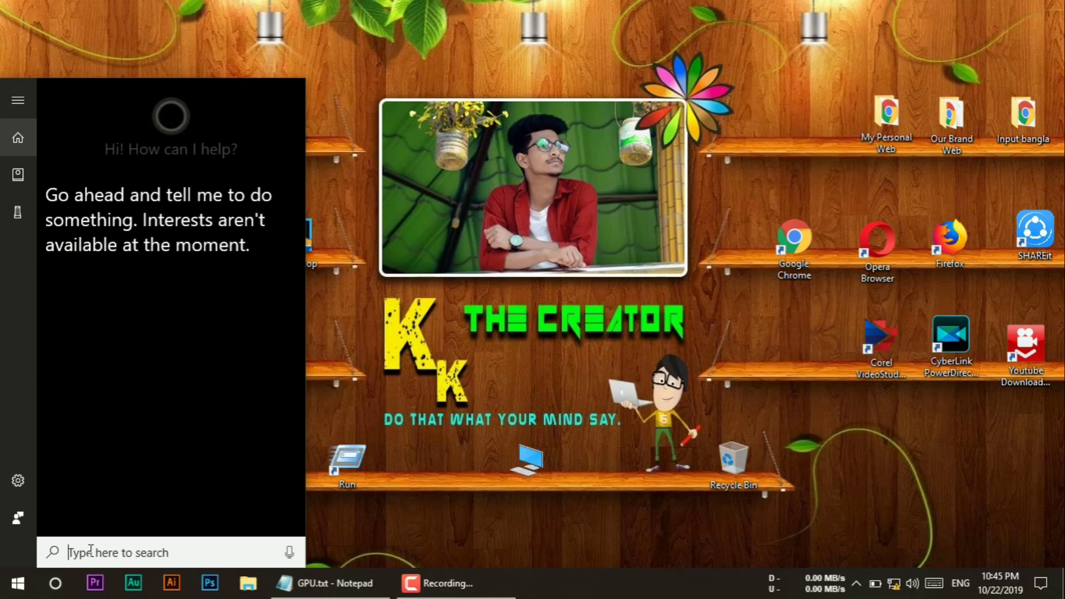
text(d)
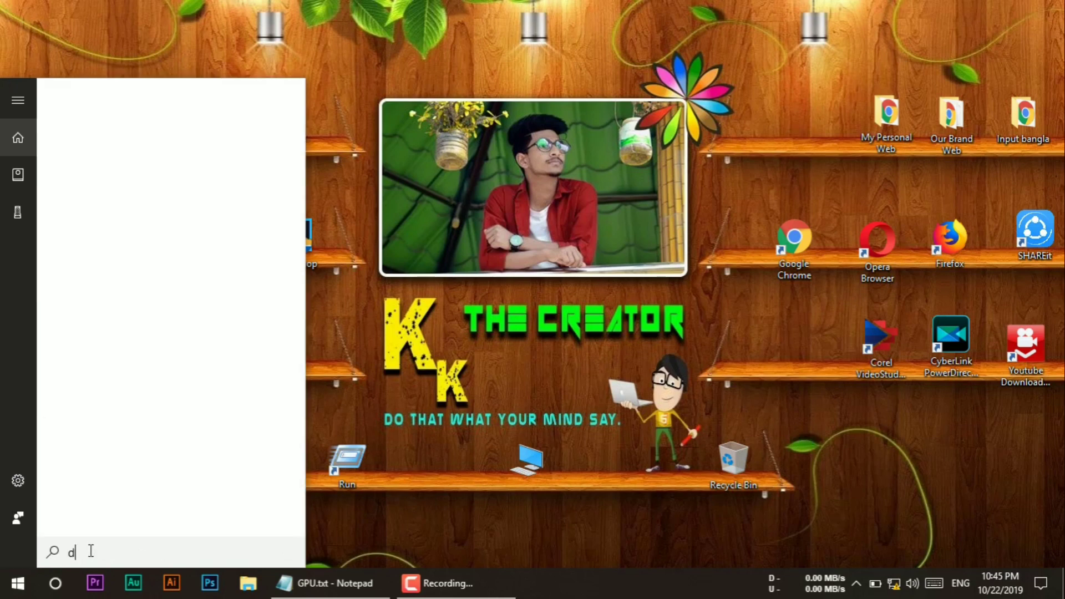
text(xd)
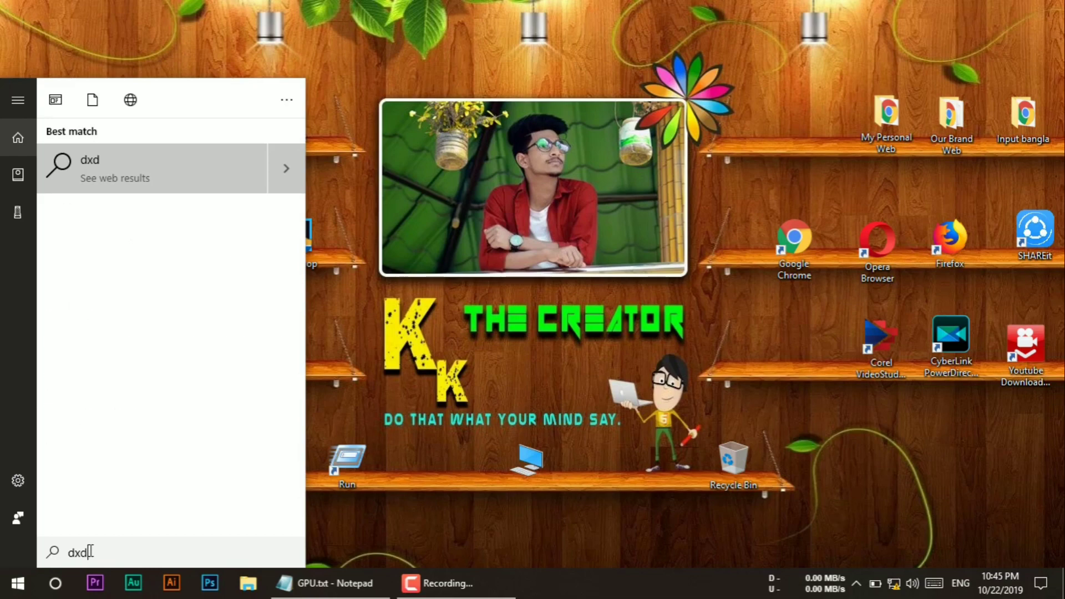
text(iag)
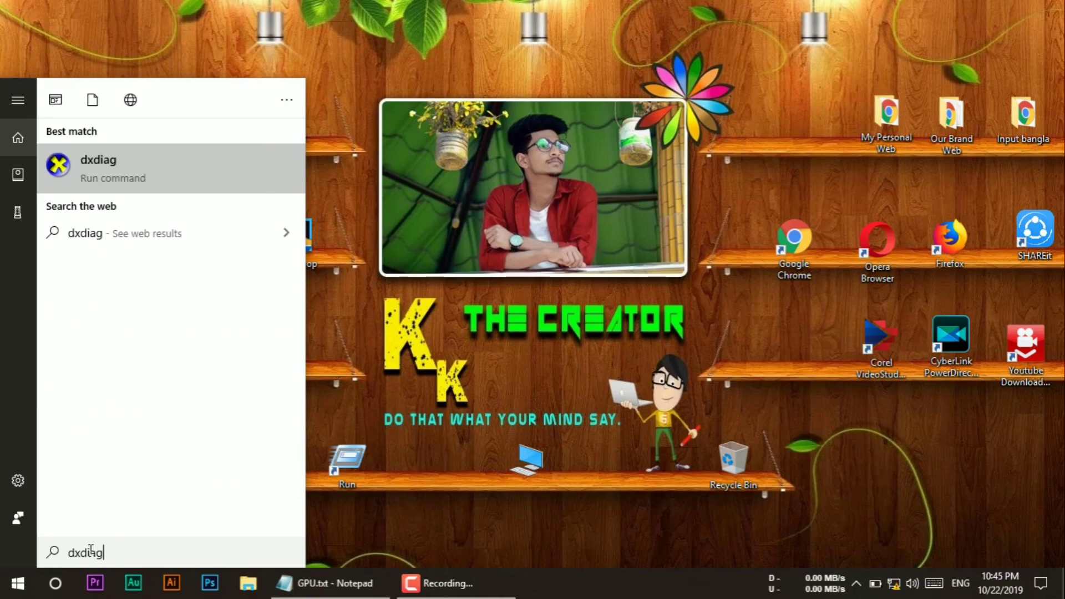
click(123, 176)
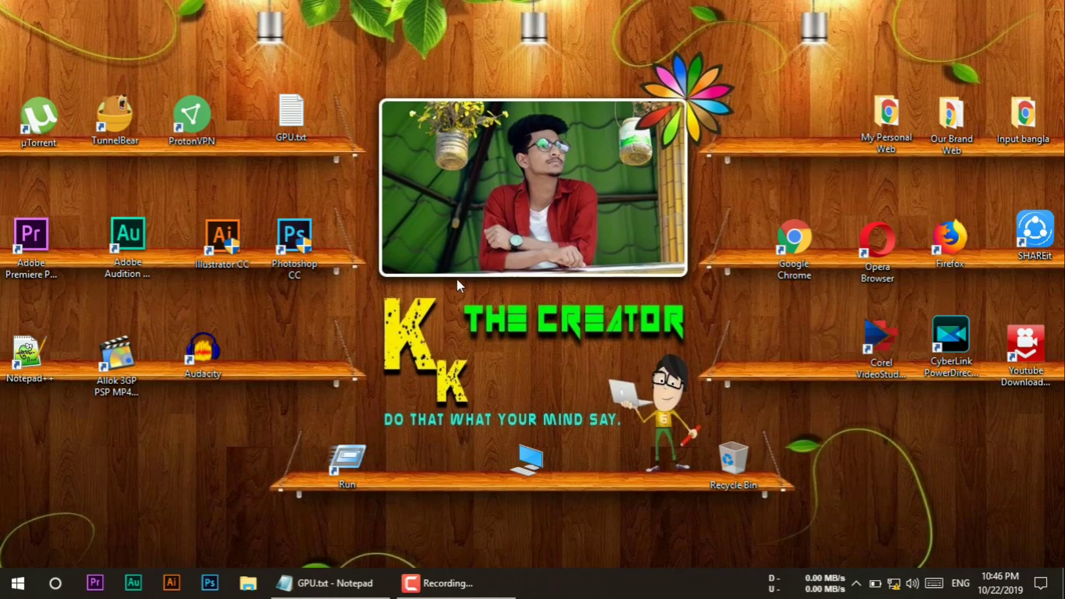
right_click(471, 170)
click(514, 216)
right_click(494, 206)
click(543, 248)
right_click(468, 189)
click(513, 238)
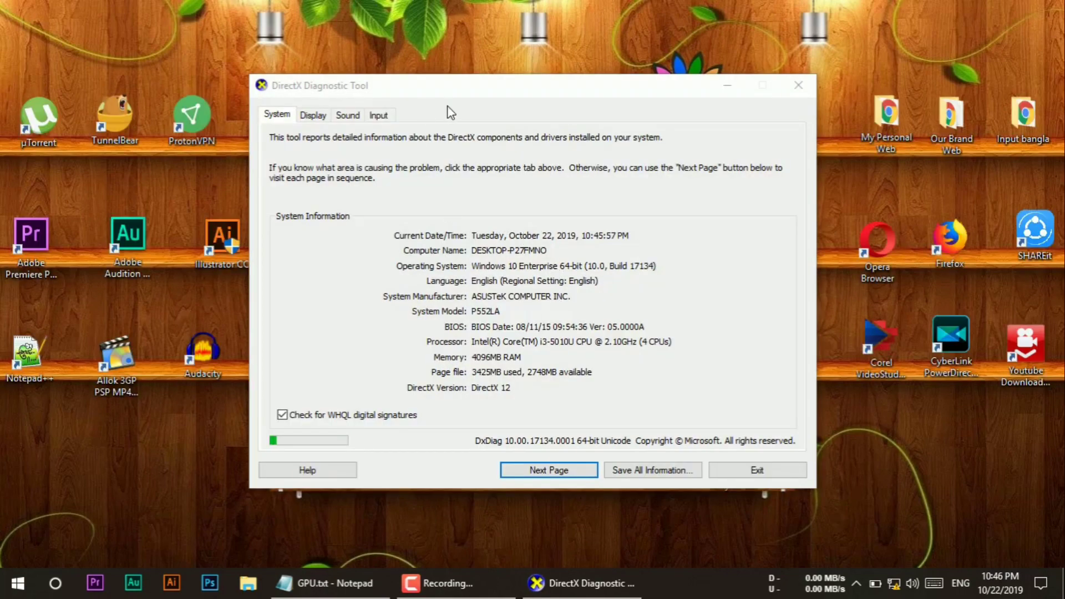
Examine the system information and the display device details in the DirectX Diagnostic Tool, and close it
click(583, 594)
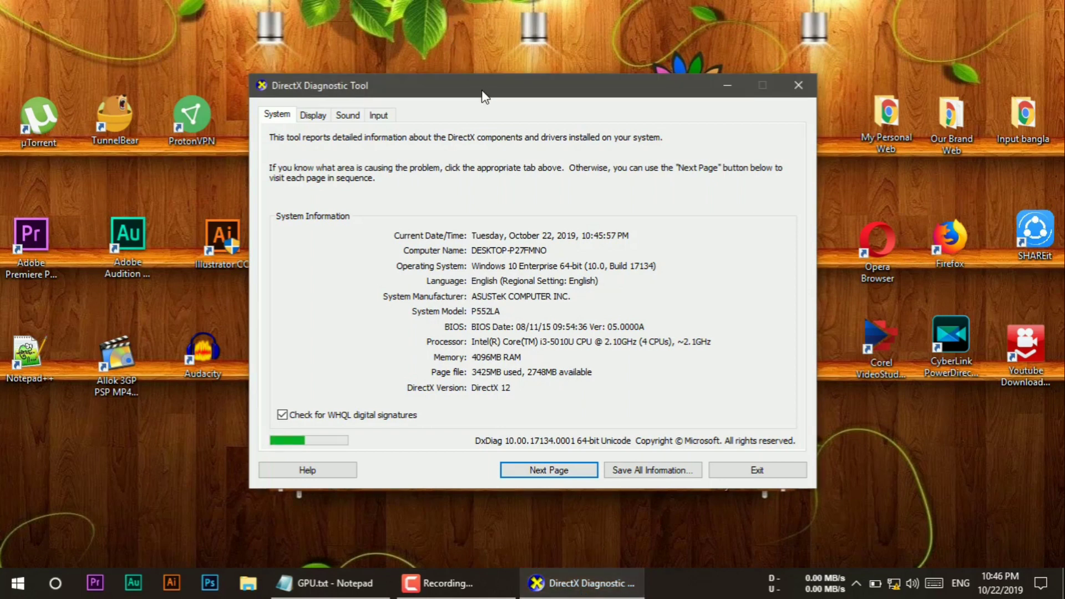
drag(481, 90, 469, 79)
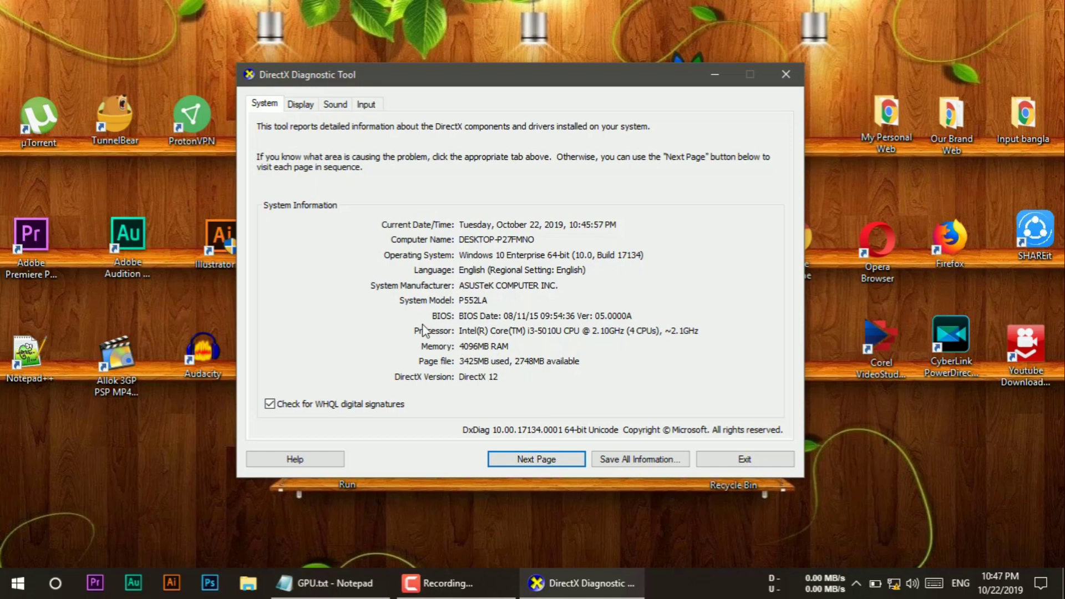
click(297, 106)
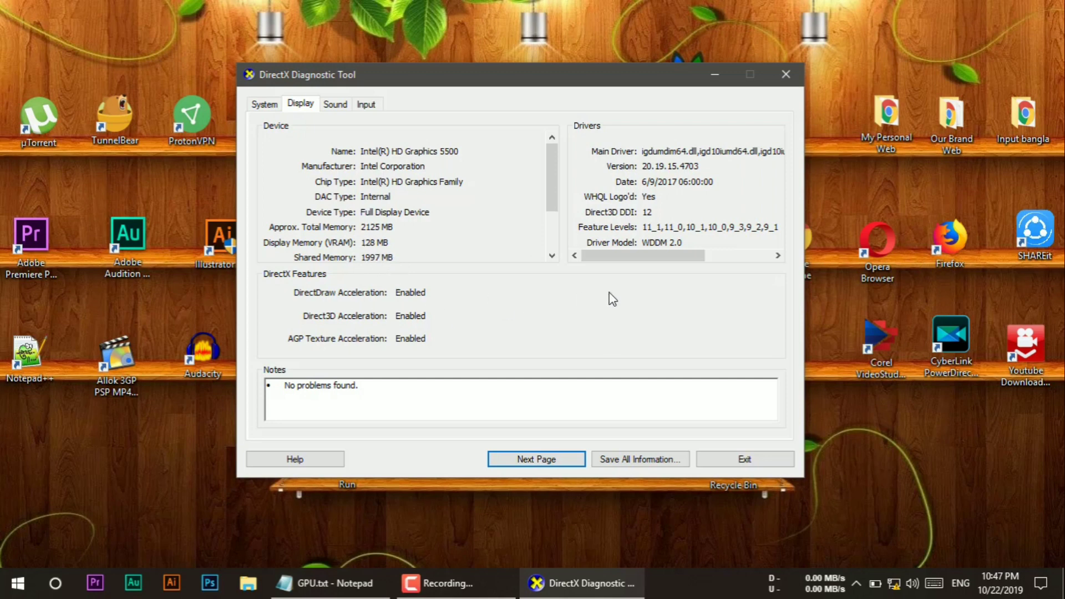
mouse_move(557, 202)
mouse_down()
mouse_move(554, 232)
mouse_move(551, 207)
mouse_up()
click(744, 459)
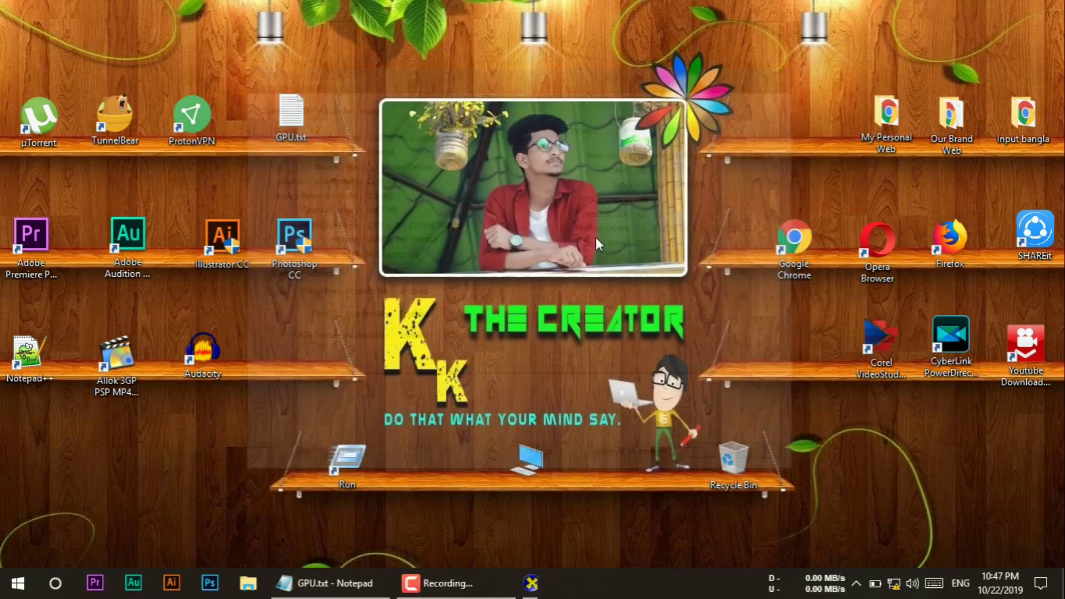
Open Computer Management for this PC and expand the display adapters in Device Manager
right_click(537, 465)
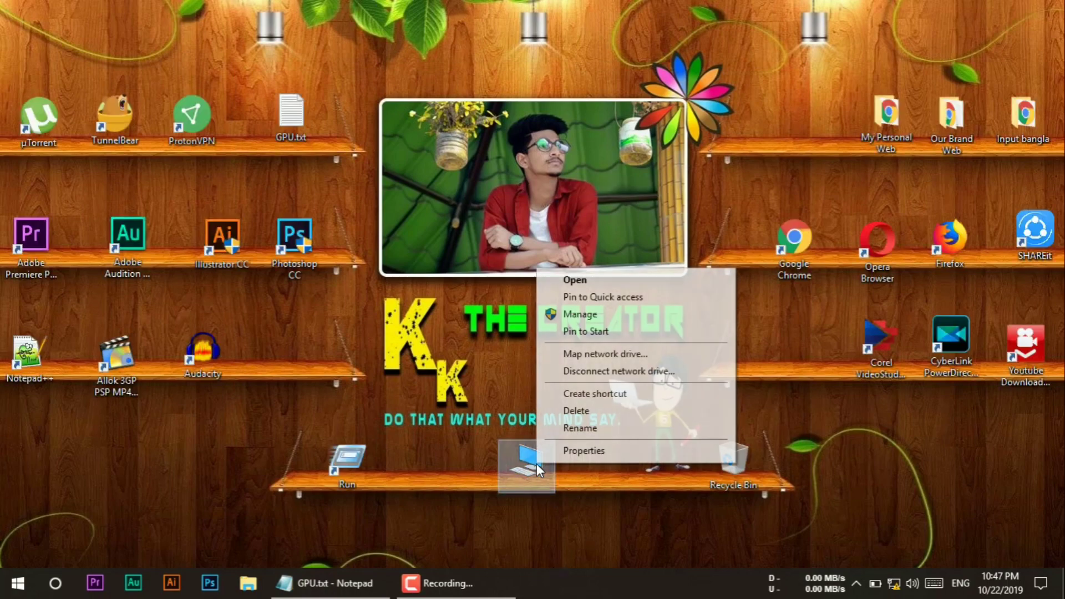
click(581, 312)
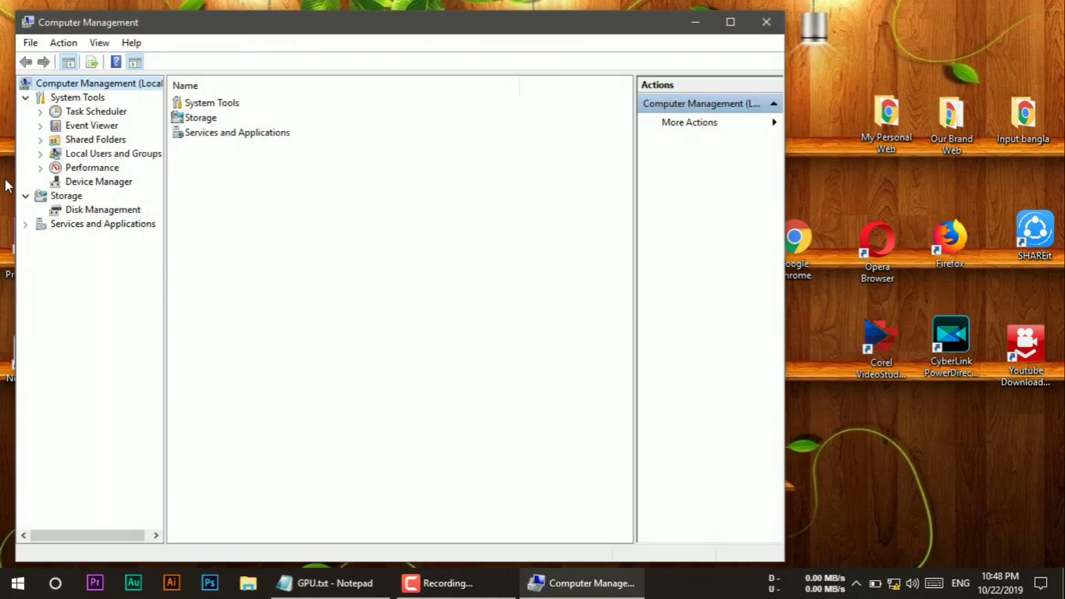
click(81, 182)
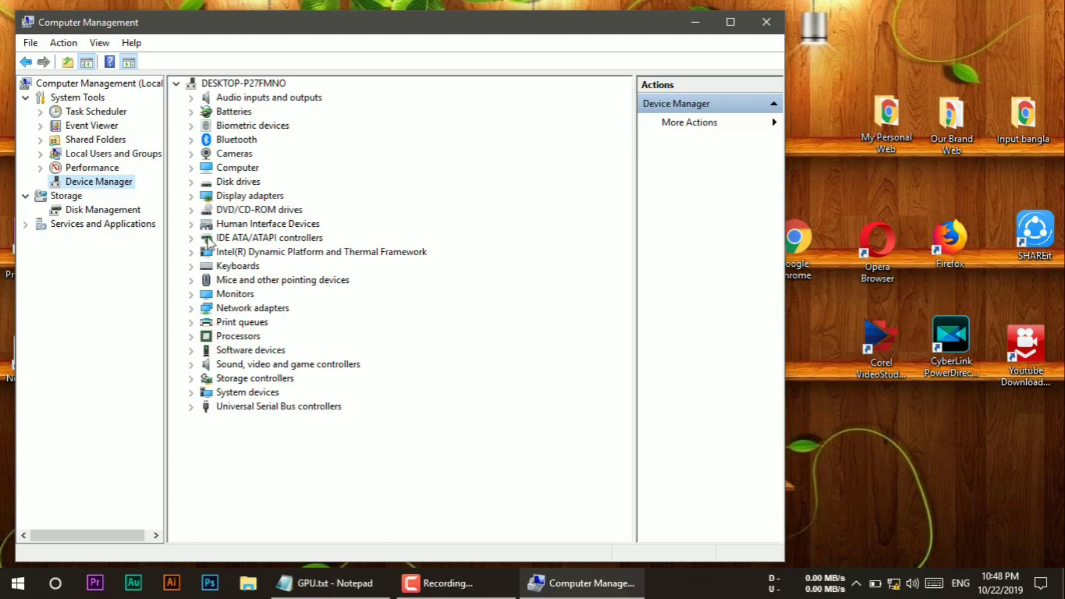
double_click(262, 198)
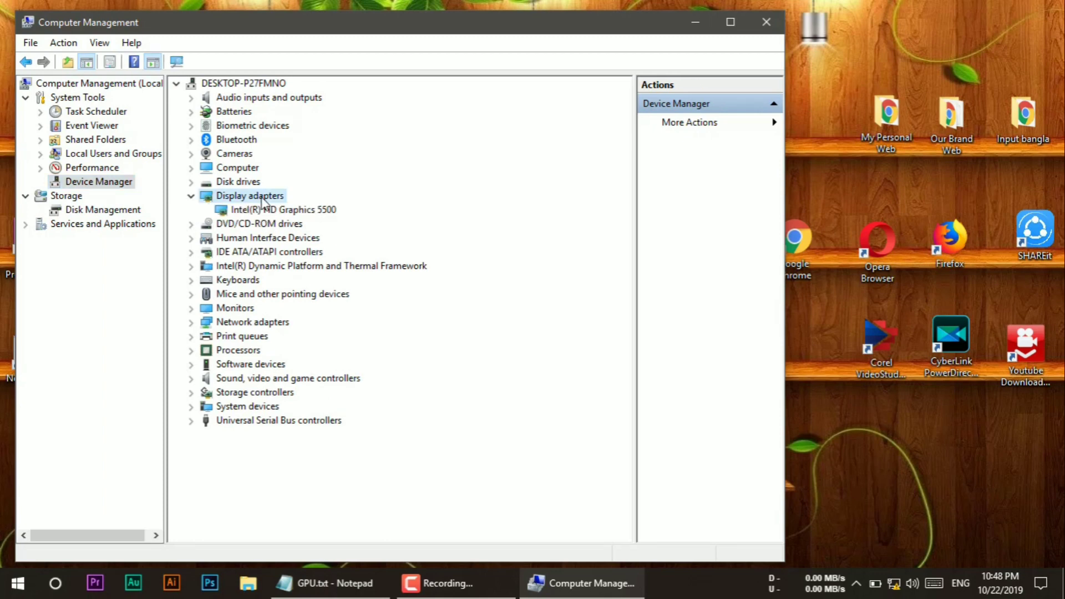
Open the properties of the Intel(R) HD Graphics 5500 adapter and examine its driver and device details
double_click(261, 211)
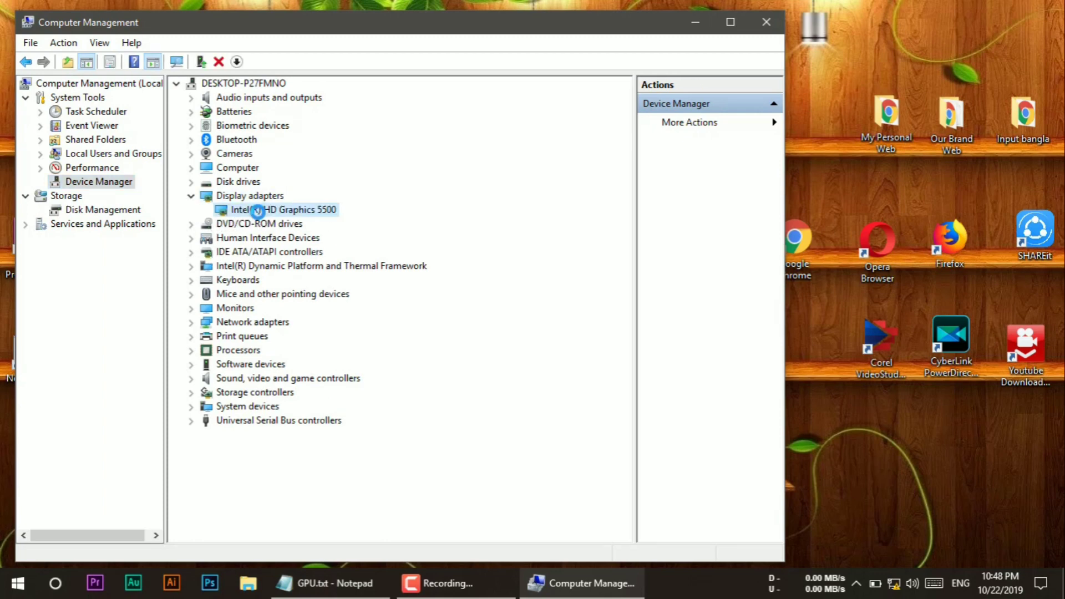
drag(320, 111, 391, 110)
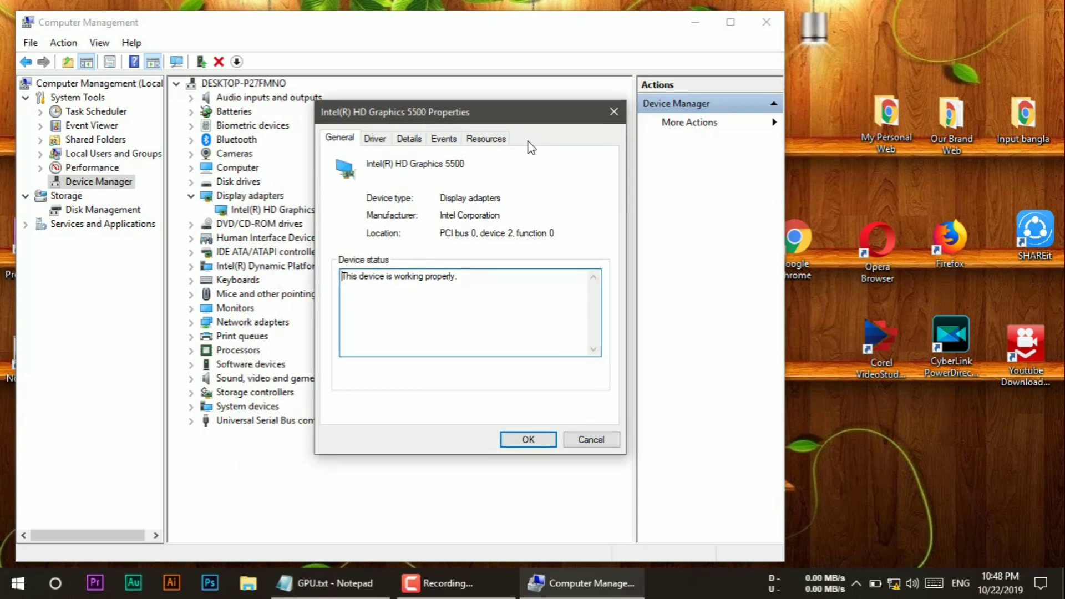
click(375, 140)
click(409, 139)
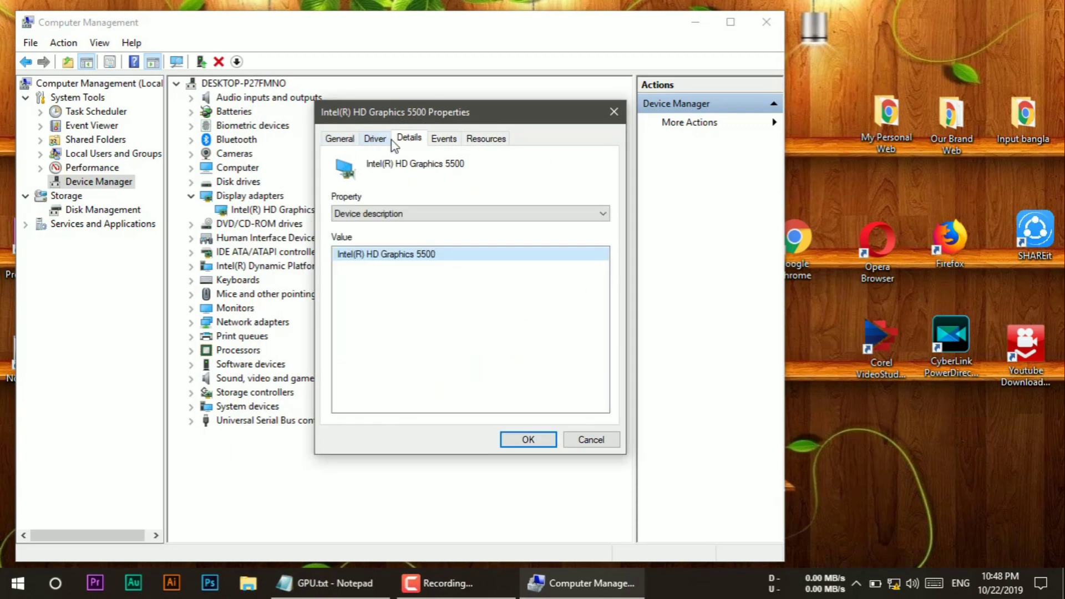
Examine the adapter's general, driver, details, events and resources information, and close its properties and Computer Management
click(375, 139)
click(339, 139)
click(375, 139)
click(409, 139)
click(444, 139)
click(409, 138)
click(486, 139)
click(444, 138)
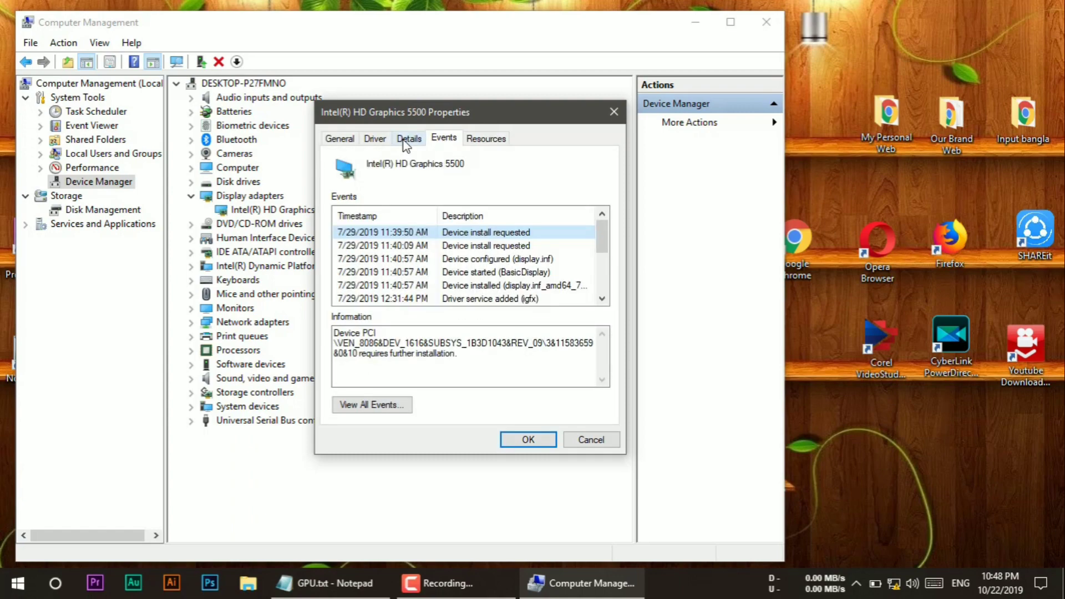
click(405, 142)
click(375, 139)
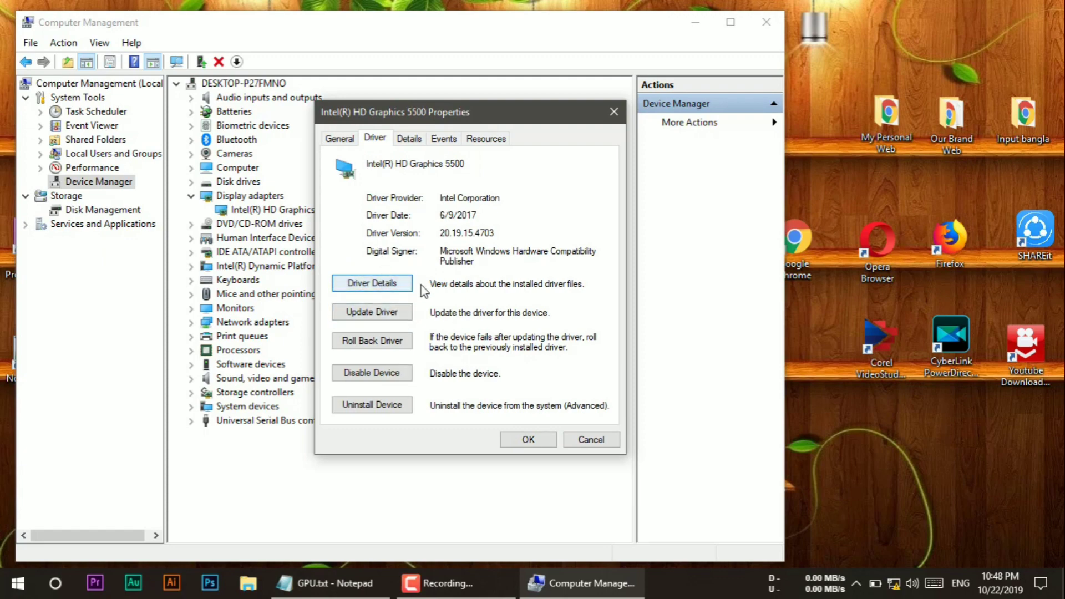
click(407, 141)
click(441, 141)
click(506, 140)
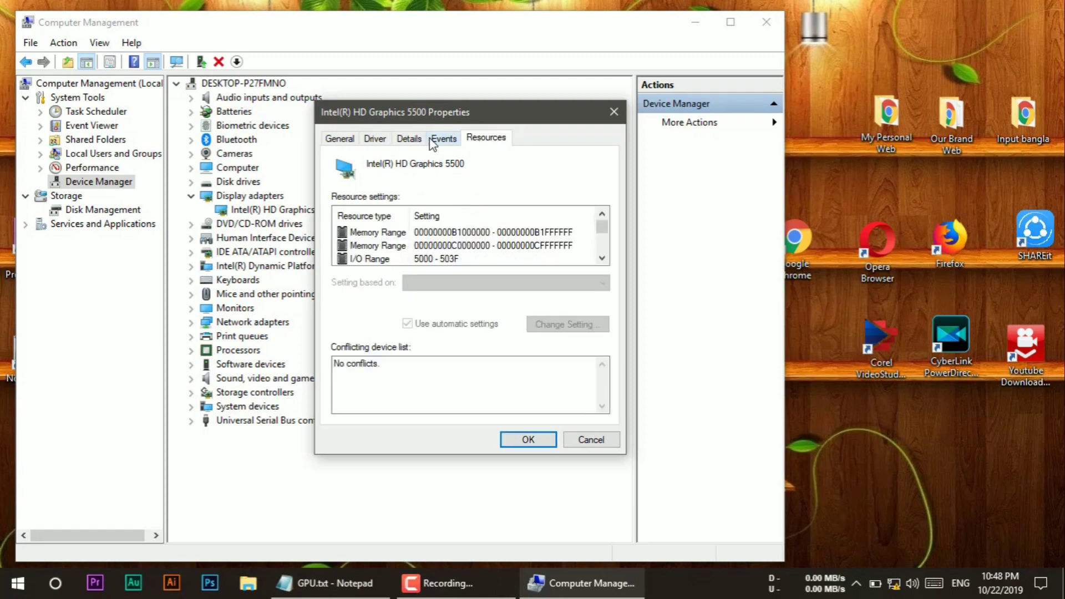
click(375, 140)
click(409, 140)
click(336, 139)
click(372, 143)
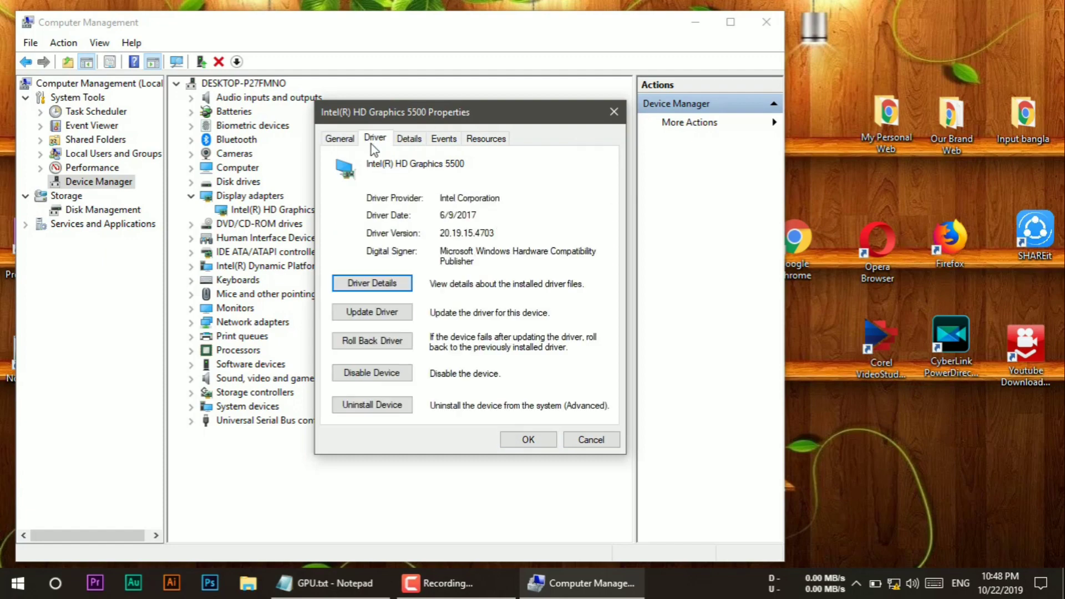
click(411, 142)
click(443, 142)
click(483, 142)
click(413, 142)
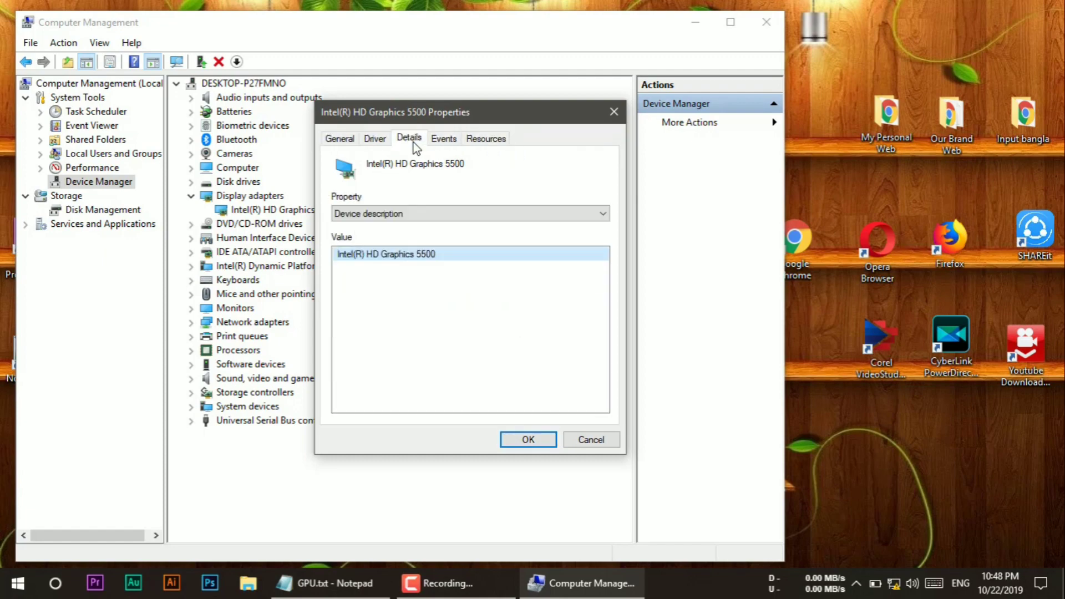
click(443, 142)
click(615, 112)
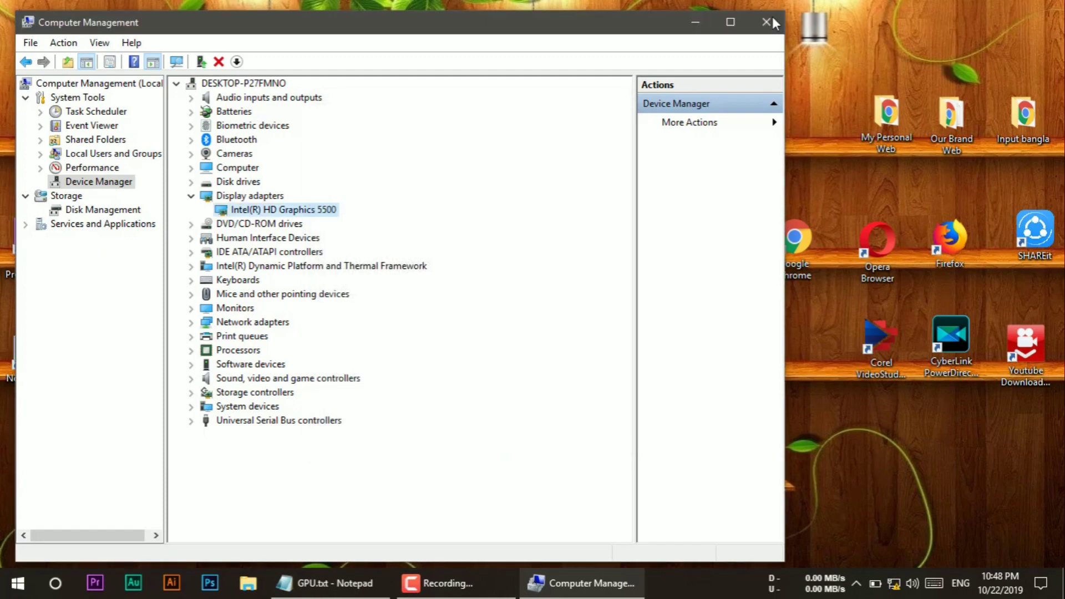
click(773, 21)
right_click(516, 101)
click(551, 146)
right_click(424, 55)
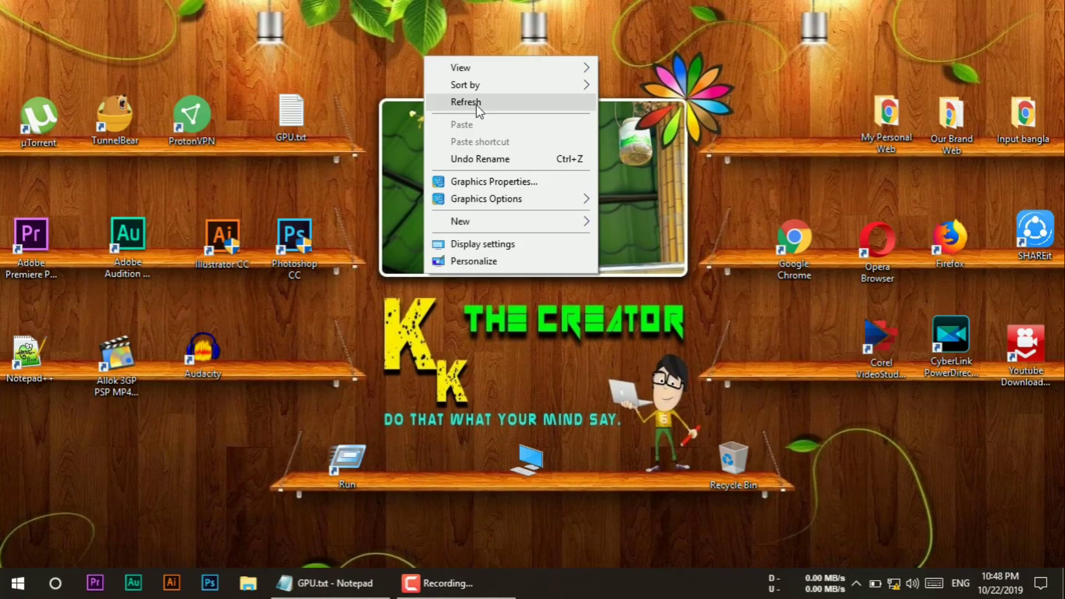
click(478, 103)
right_click(475, 100)
click(500, 146)
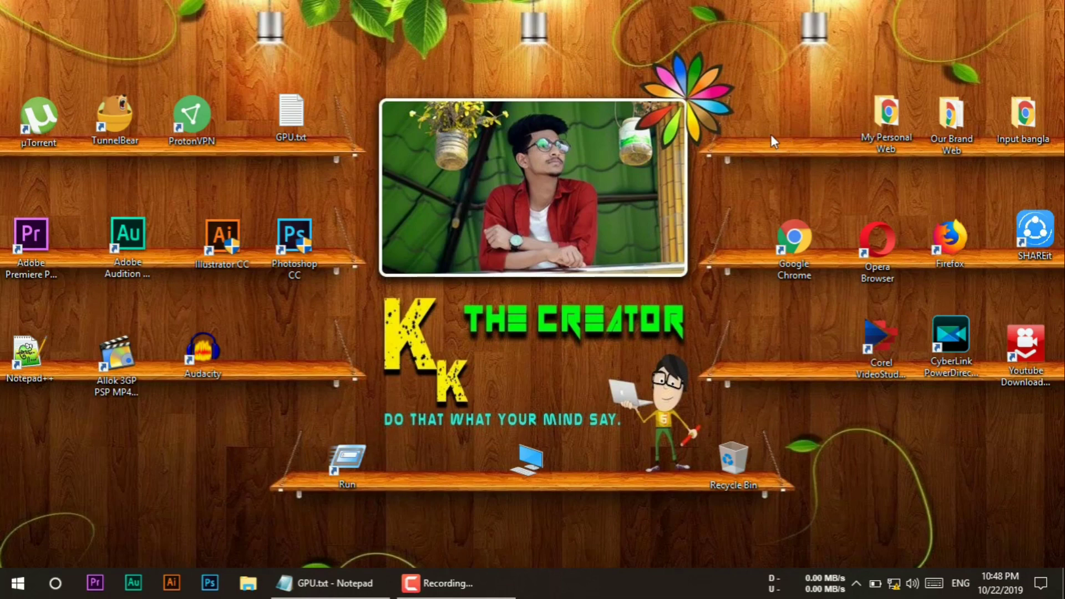
right_click(623, 134)
click(656, 178)
right_click(656, 177)
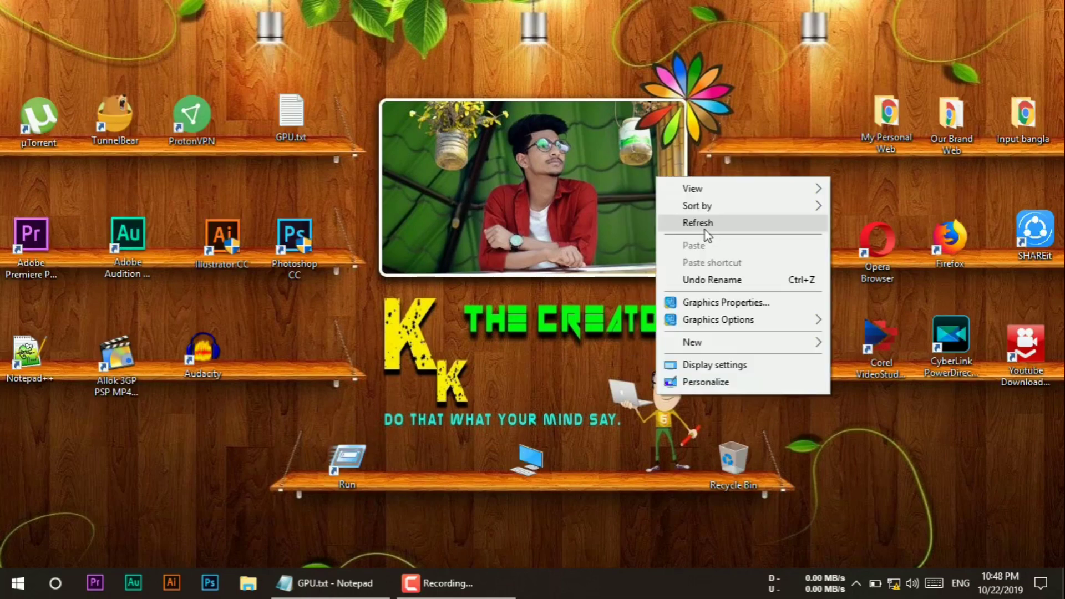
click(705, 230)
right_click(527, 61)
click(624, 110)
right_click(586, 91)
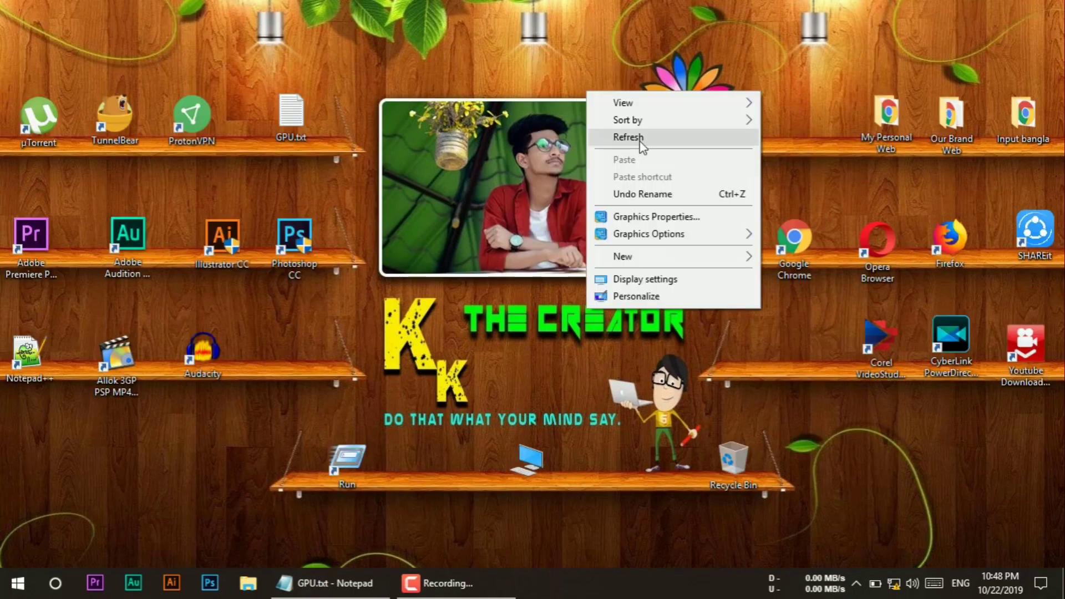
click(642, 145)
right_click(616, 116)
click(678, 163)
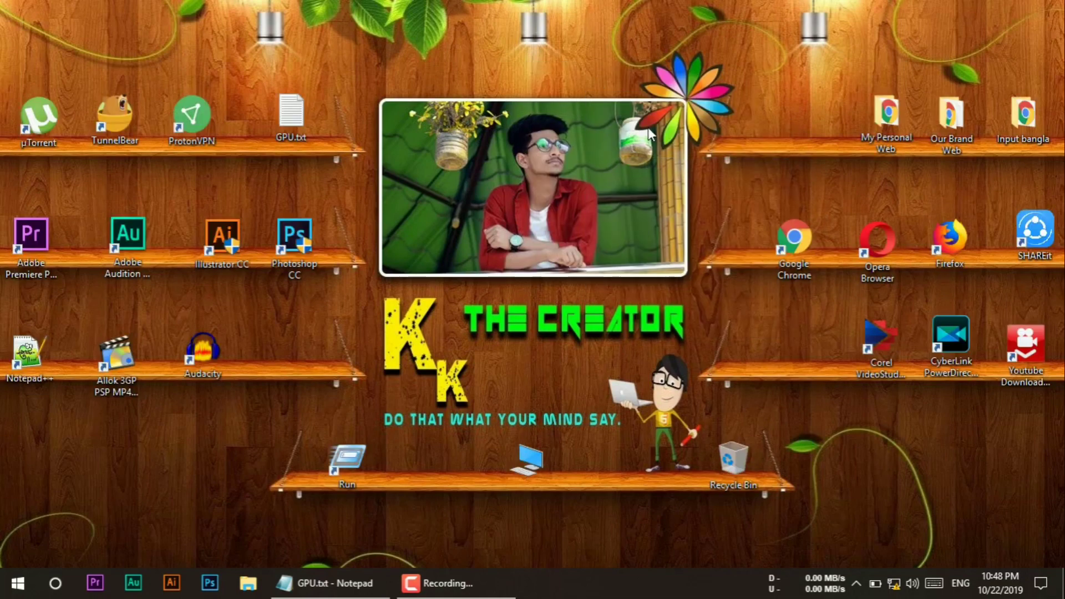
right_click(597, 83)
click(650, 132)
right_click(447, 136)
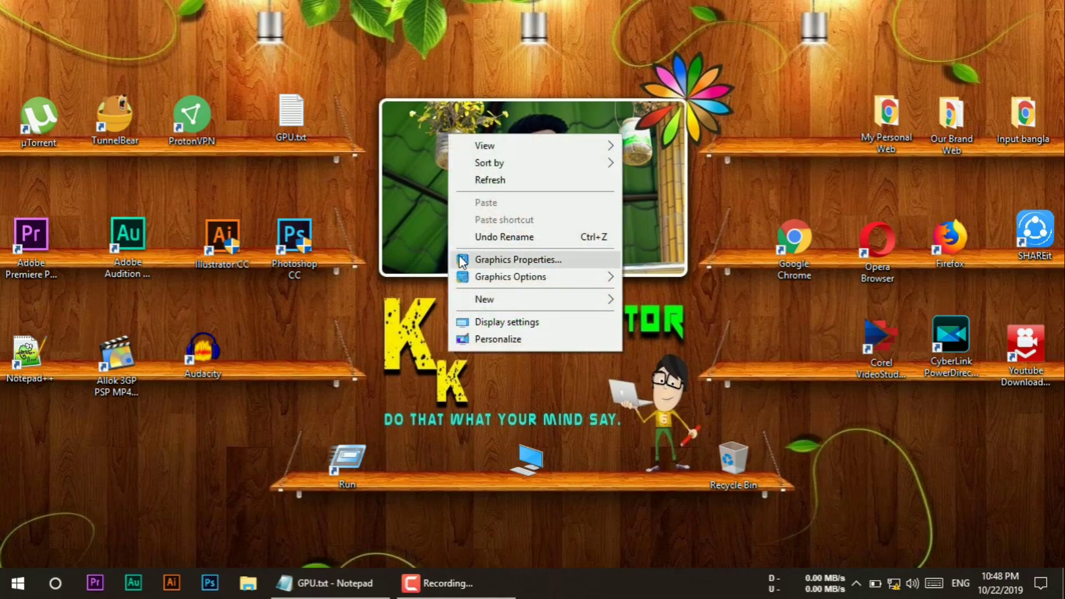
mouse_move(590, 283)
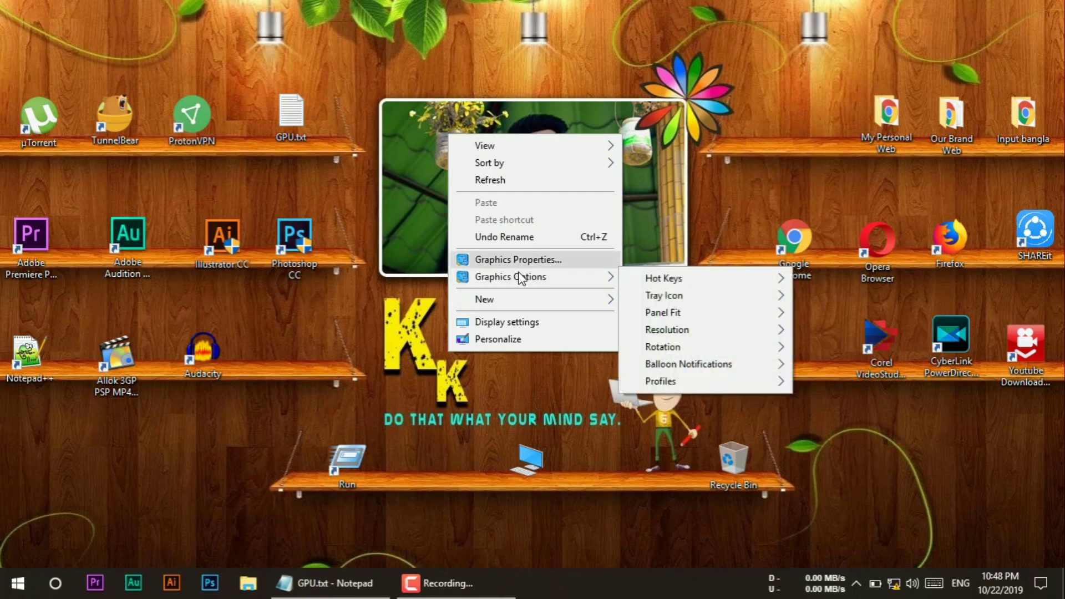
click(408, 60)
right_click(405, 55)
click(438, 97)
right_click(443, 97)
click(488, 142)
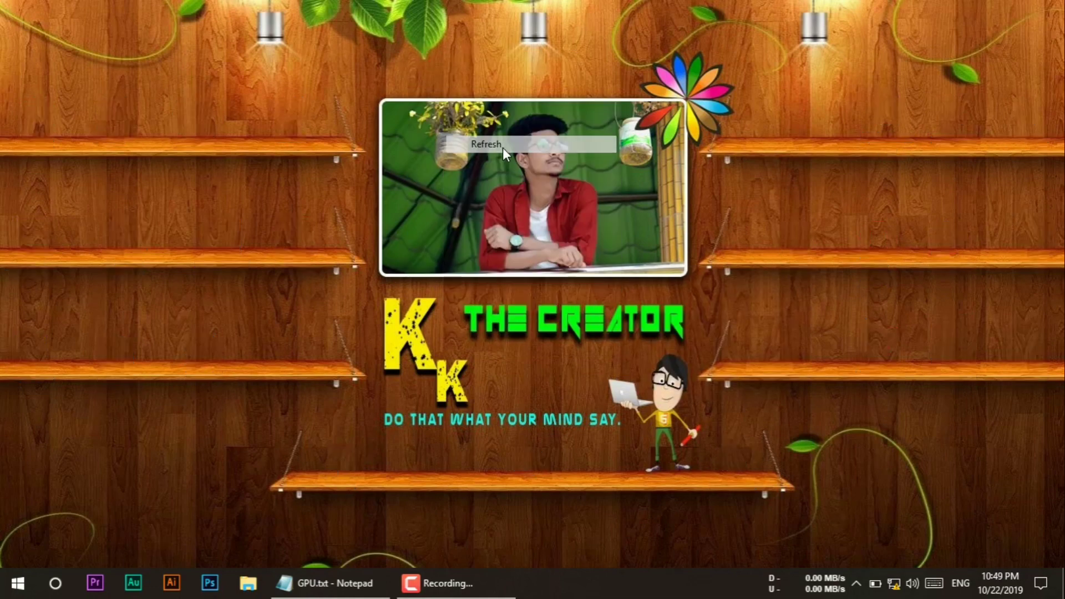
right_click(503, 146)
click(578, 191)
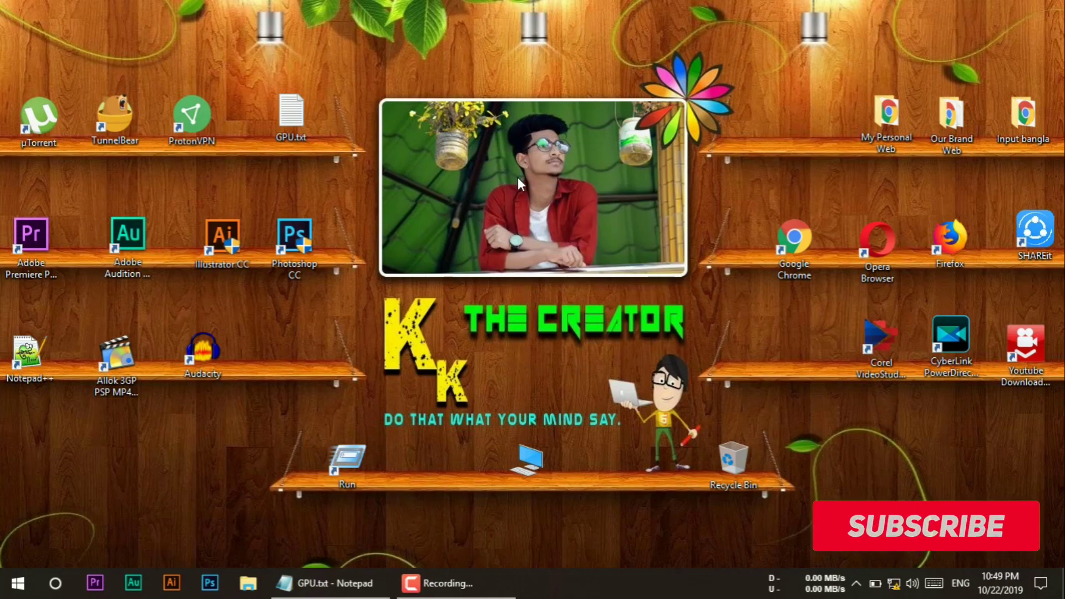
right_click(505, 191)
click(578, 241)
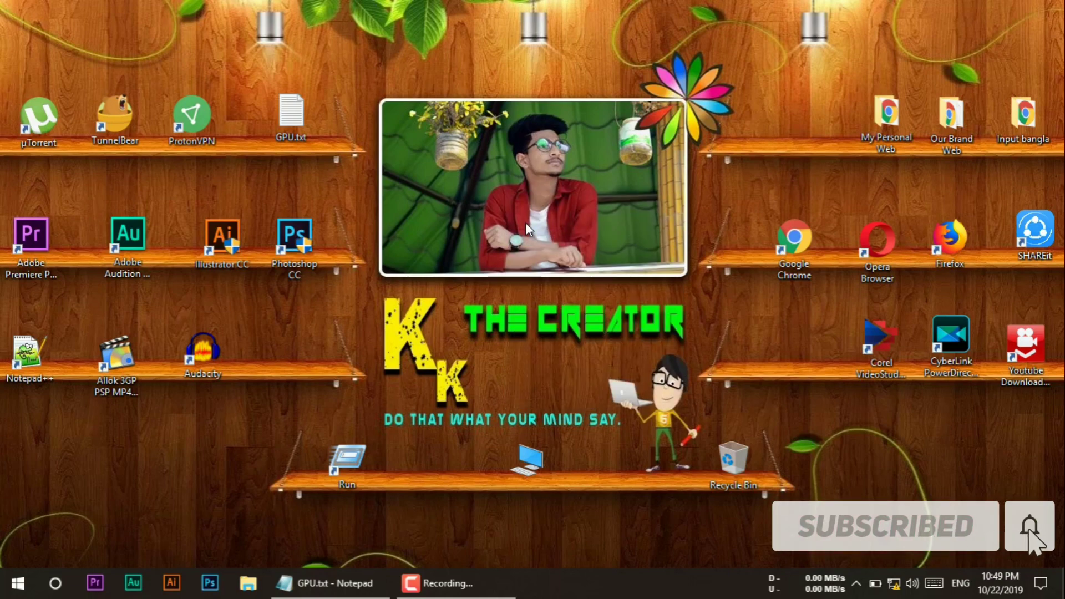
right_click(462, 181)
click(547, 232)
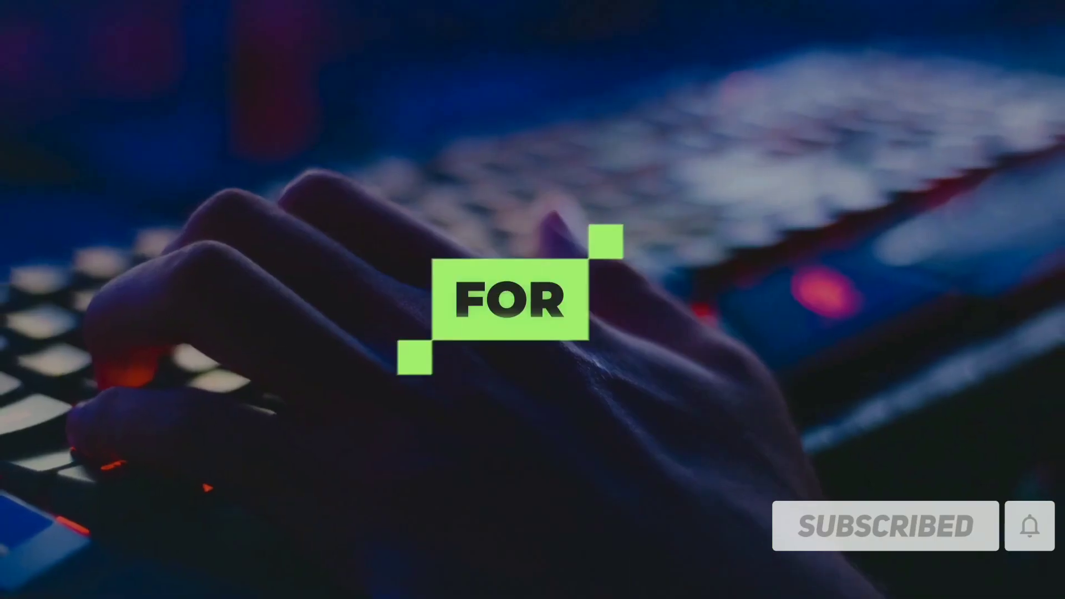